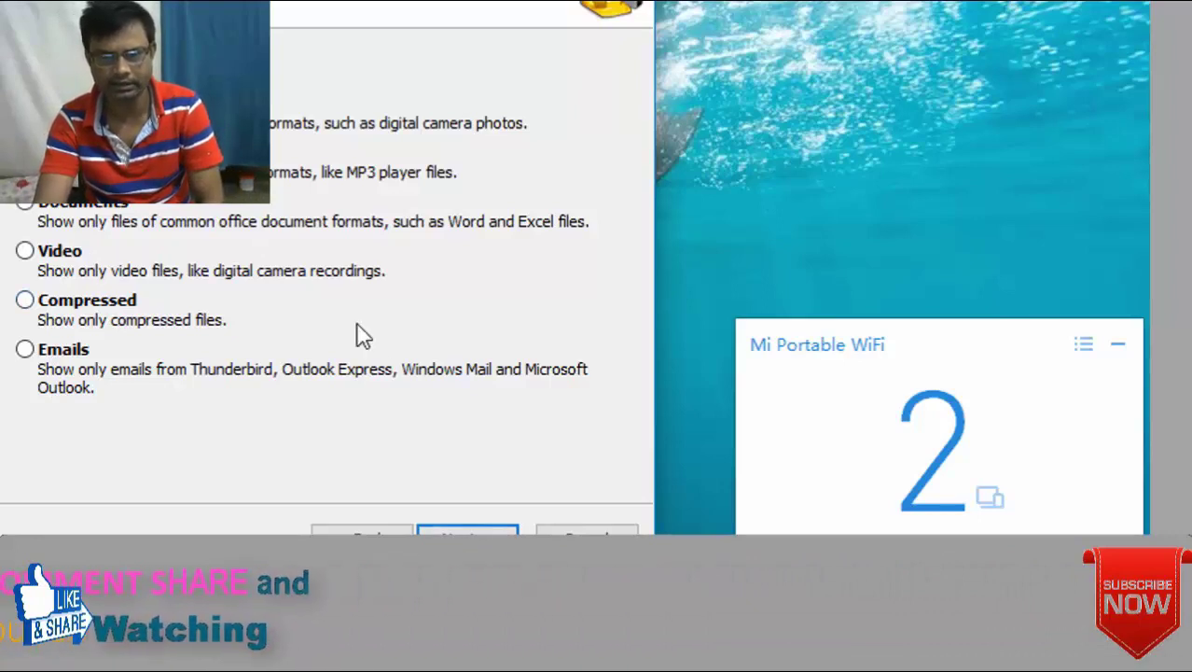
Accept the preset file type and search location in the recovery wizard and start the scan for deleted files.
{"action": "left_click", "coordinate": [467, 539]}
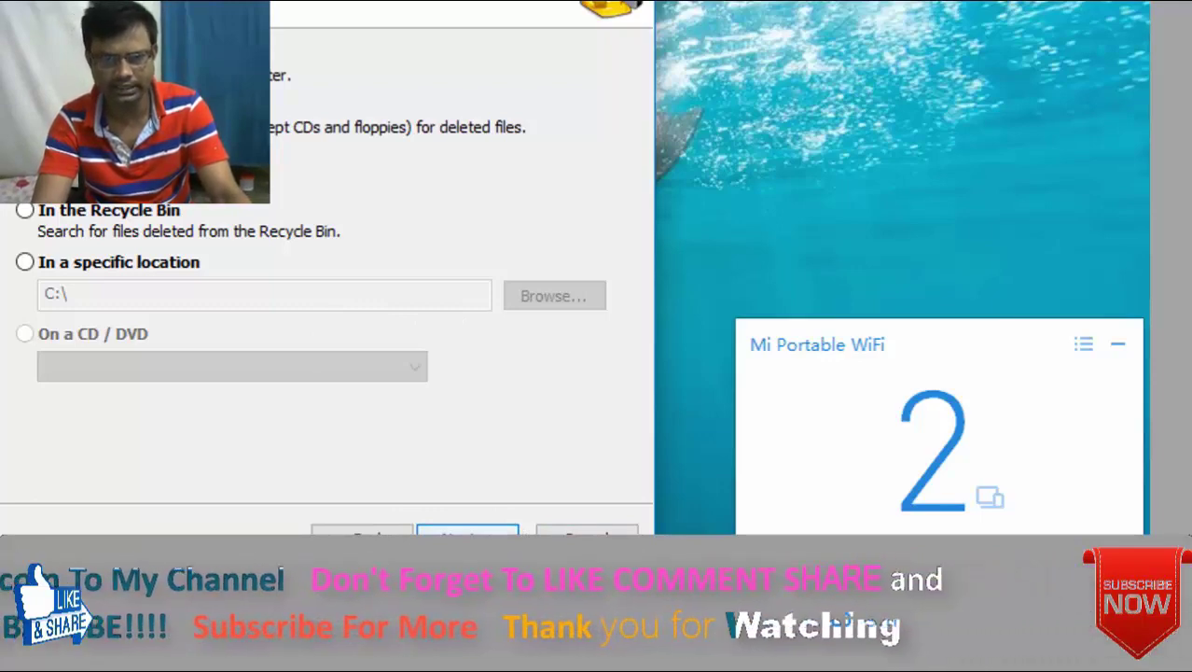
{"action": "left_click", "coordinate": [467, 539]}
{"action": "left_click", "coordinate": [467, 538]}
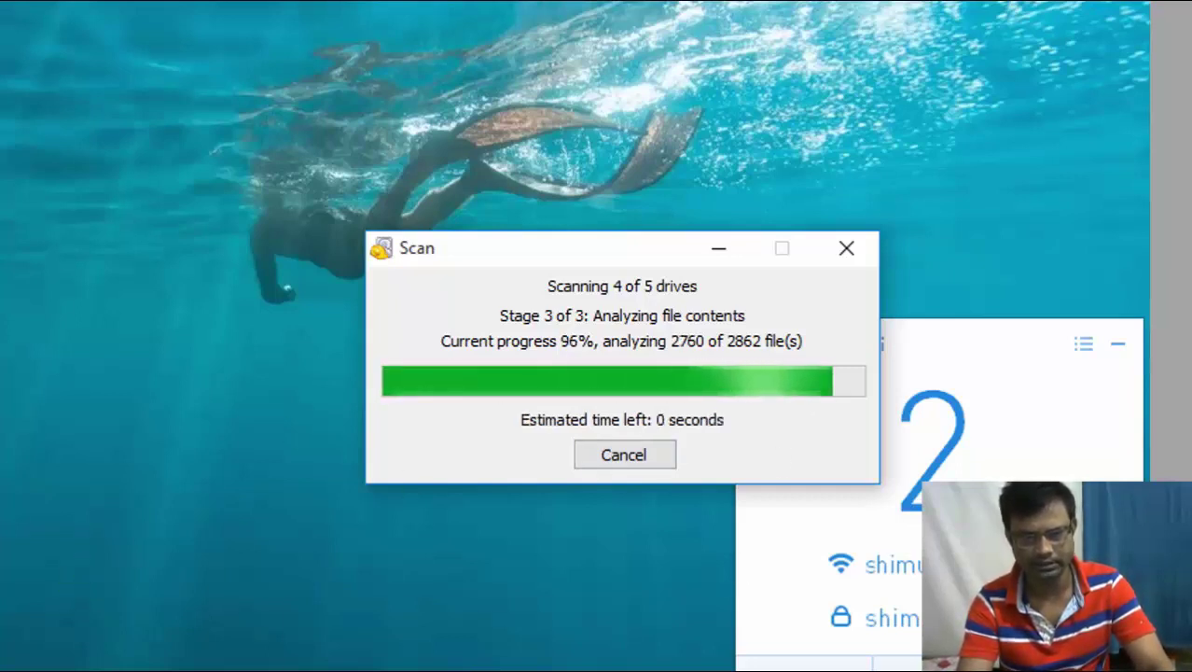
Browse the thumbnails of the found deleted images and examine their names, previews and recovery status.
{"action": "mouse_move", "coordinate": [438, 670]}
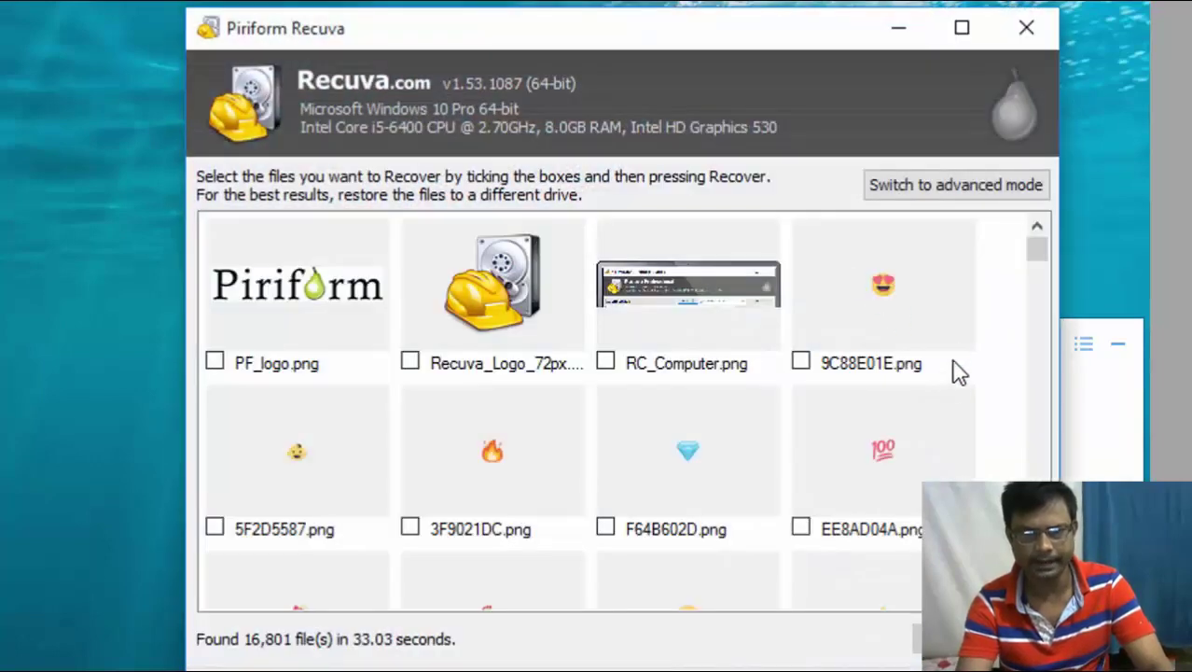
{"action": "mouse_move", "coordinate": [571, 436]}
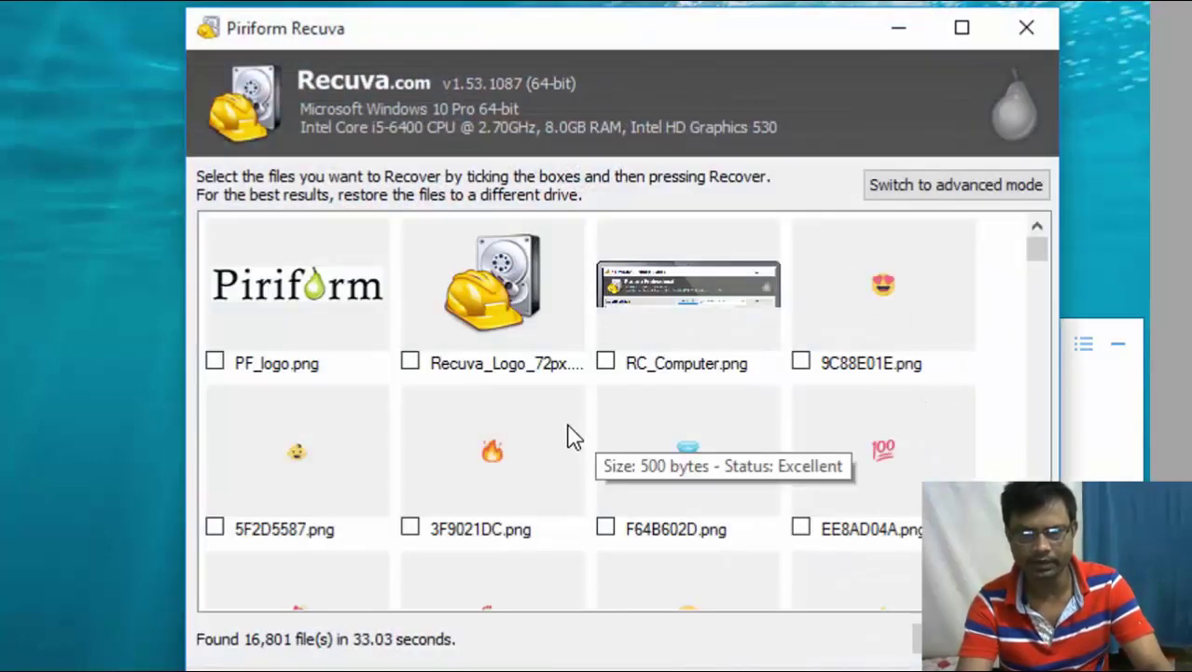
{"action": "scroll", "coordinate": [572, 436], "scroll_direction": "down", "scroll_amount": 2}
{"action": "scroll", "coordinate": [471, 440], "scroll_direction": "down", "scroll_amount": 5}
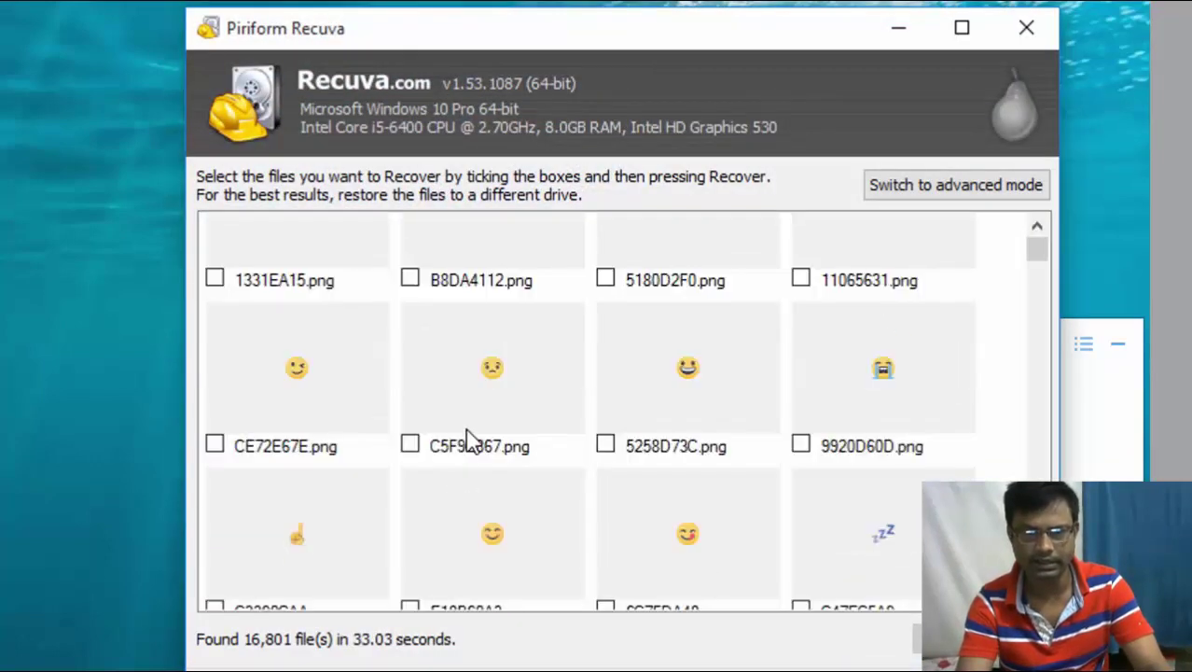
{"action": "mouse_move", "coordinate": [515, 481]}
{"action": "scroll", "coordinate": [515, 481], "scroll_direction": "down", "scroll_amount": 10}
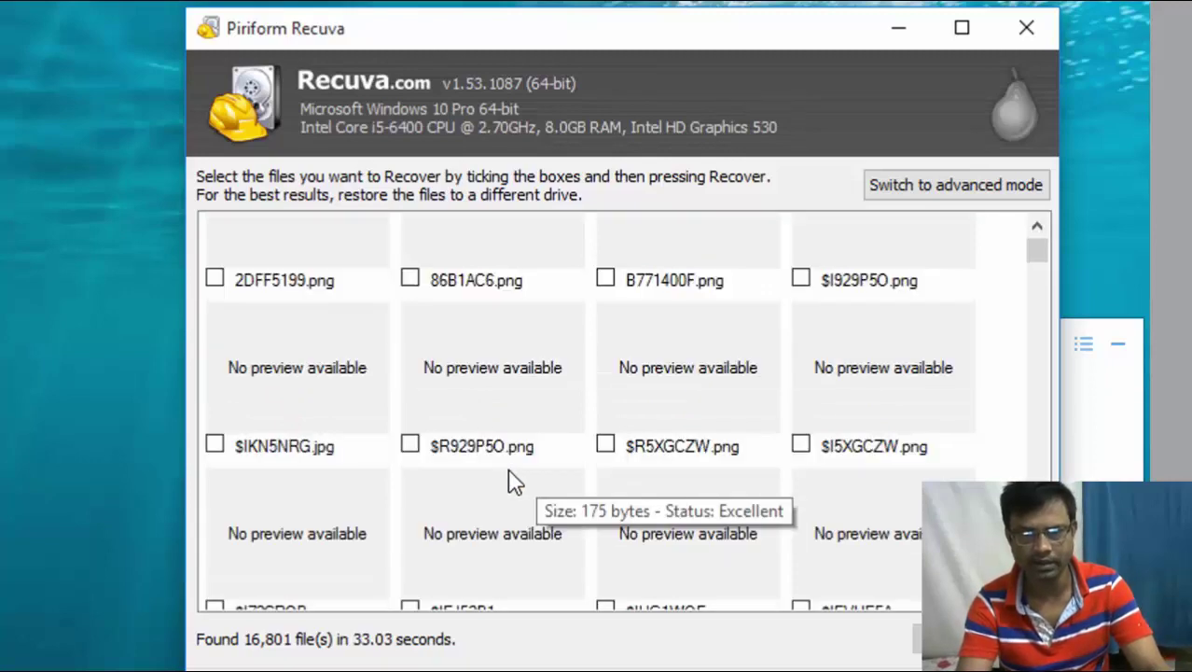
{"action": "scroll", "coordinate": [515, 481], "scroll_direction": "down", "scroll_amount": 15}
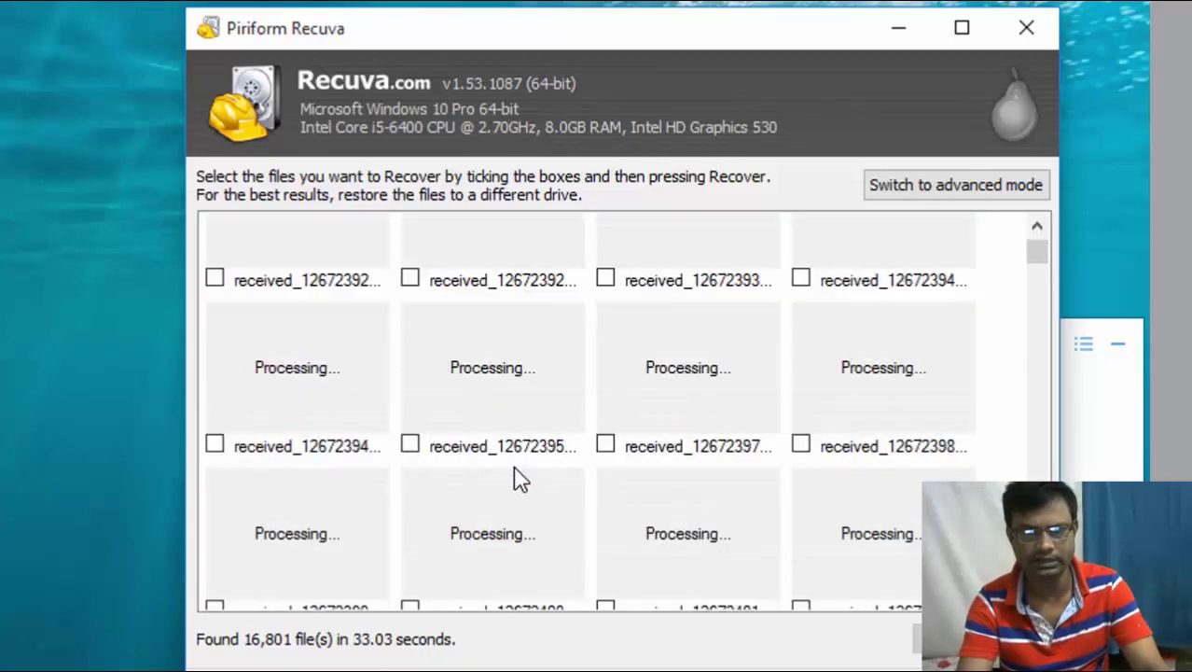
{"action": "scroll", "coordinate": [529, 463], "scroll_direction": "up", "scroll_amount": 10}
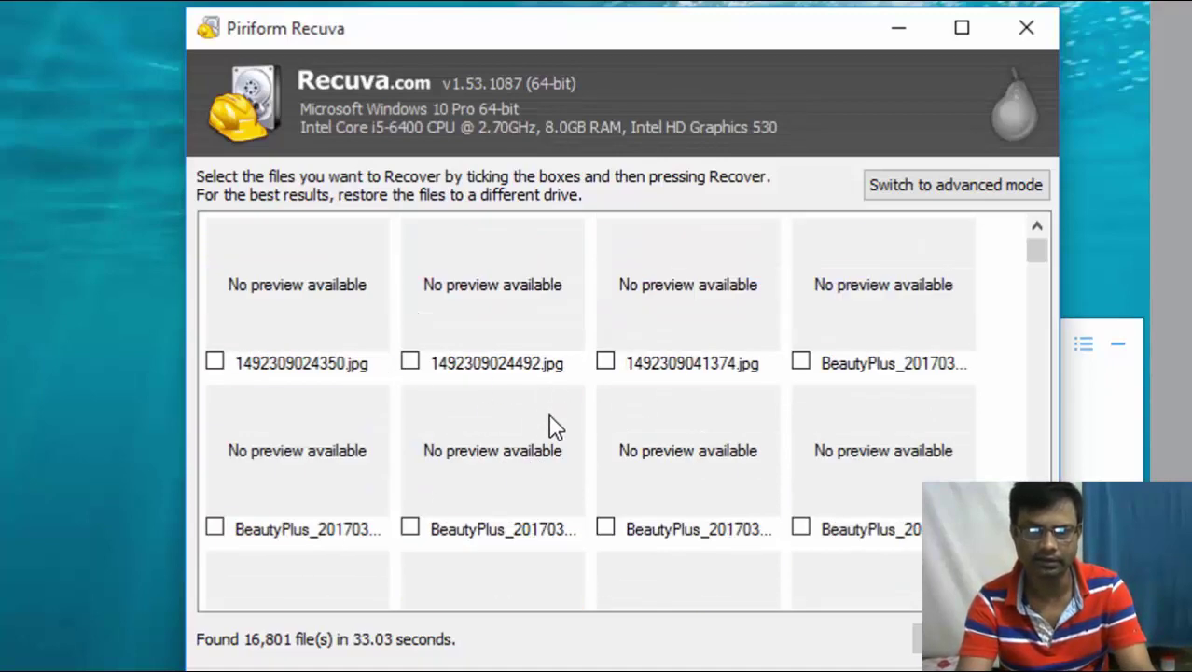
{"action": "scroll", "coordinate": [550, 424], "scroll_direction": "down", "scroll_amount": 8}
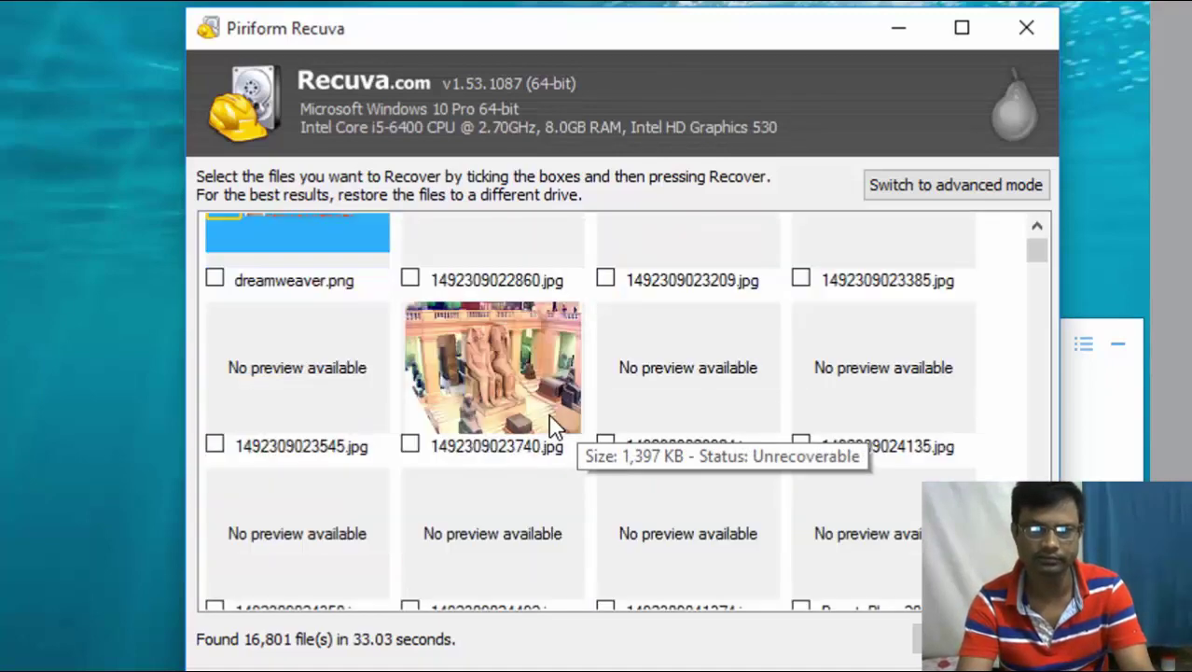
{"action": "scroll", "coordinate": [550, 425], "scroll_direction": "up", "scroll_amount": 4}
{"action": "scroll", "coordinate": [550, 425], "scroll_direction": "up", "scroll_amount": 3}
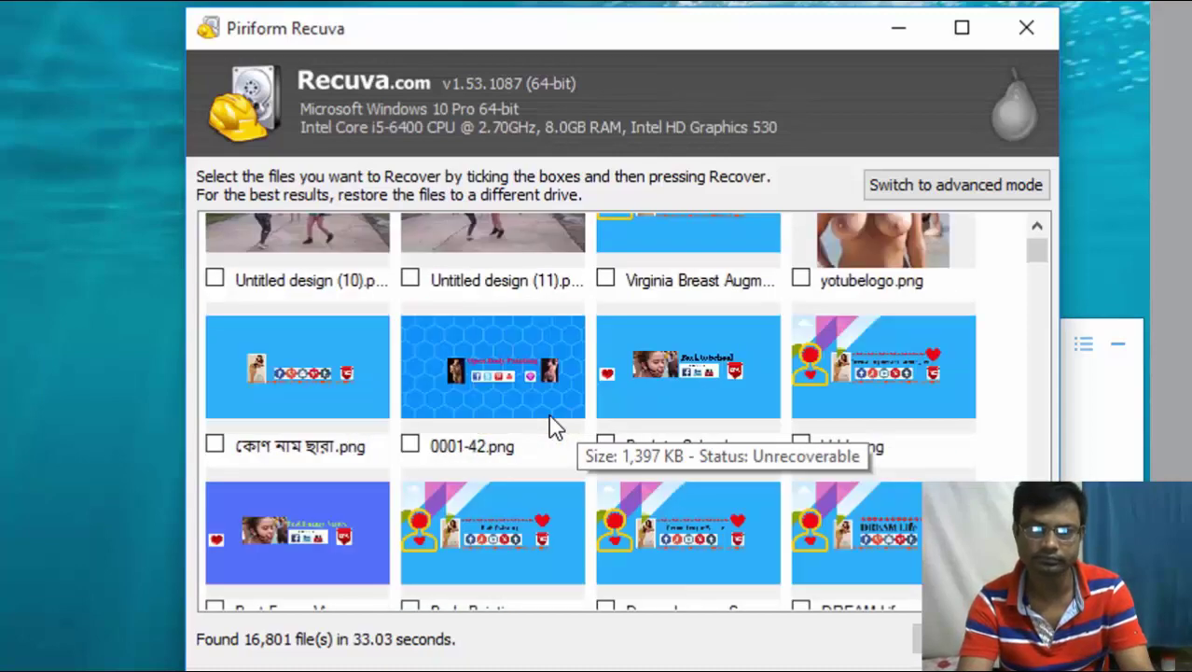
{"action": "scroll", "coordinate": [745, 434], "scroll_direction": "up", "scroll_amount": 15}
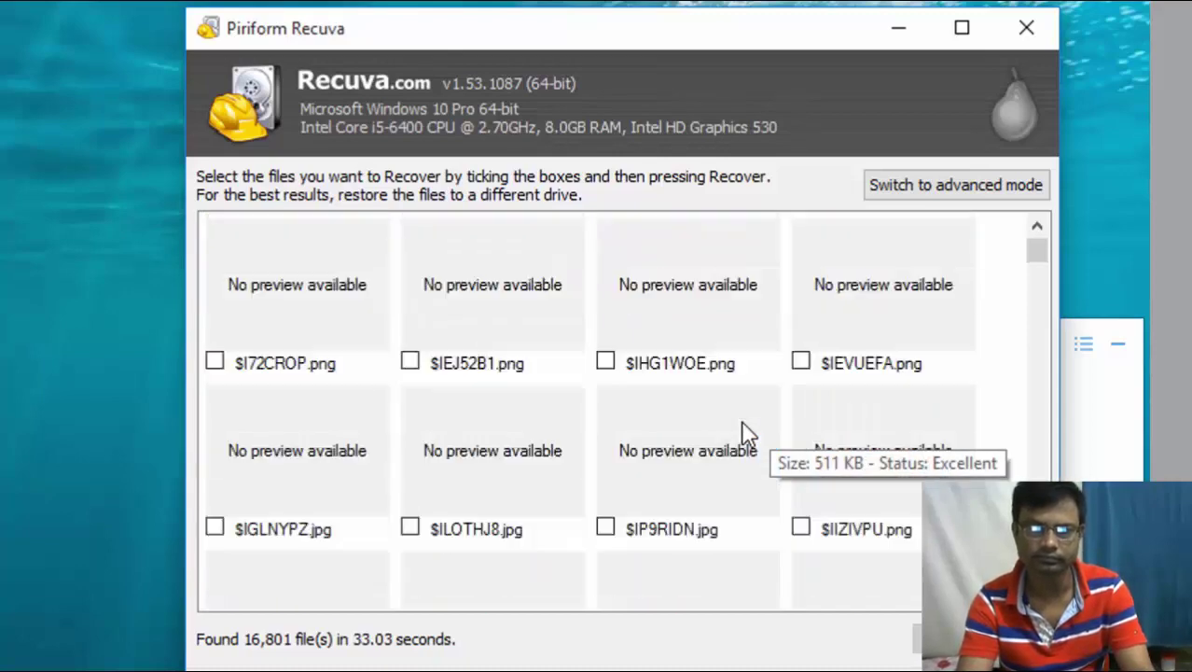
{"action": "scroll", "coordinate": [746, 434], "scroll_direction": "up", "scroll_amount": 5}
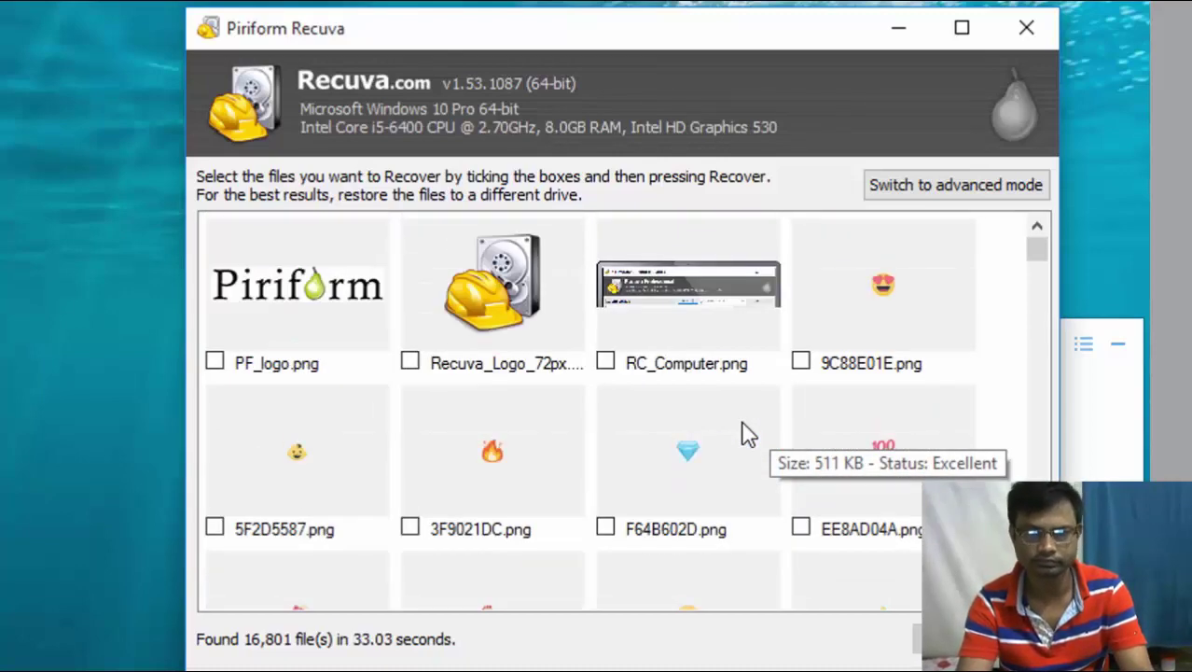
{"action": "scroll", "coordinate": [747, 434], "scroll_direction": "down", "scroll_amount": 8}
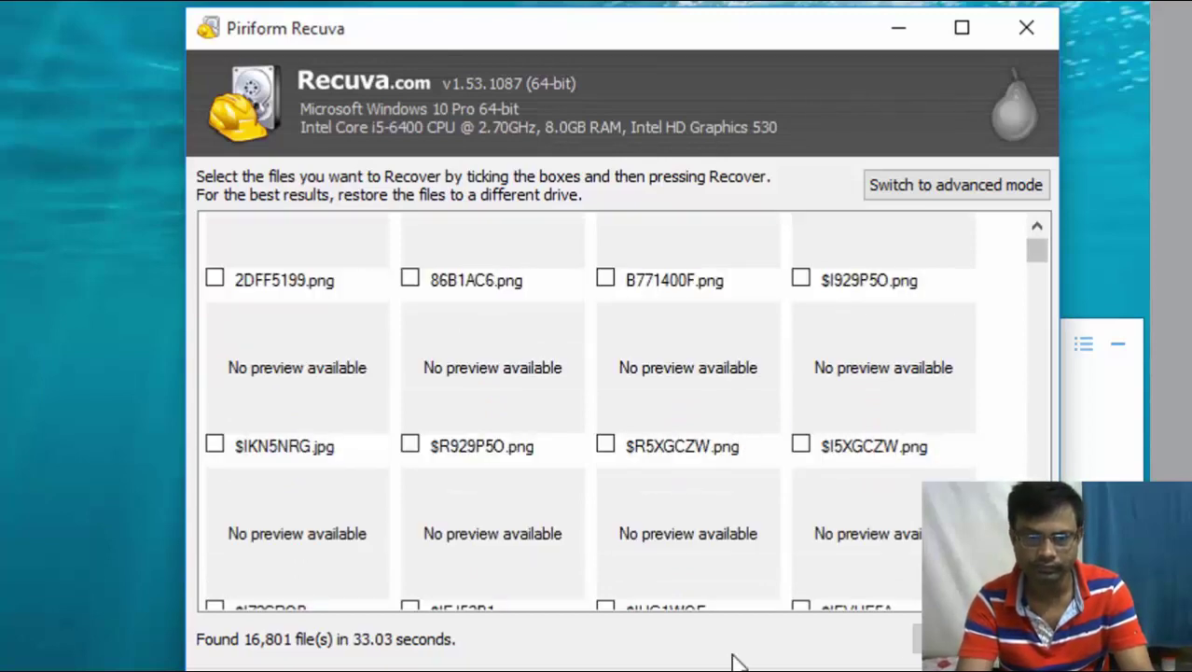
Mark $IYY6I0G.jpeg for recovery and highlight $IKN5NRG.jpg, $I9OYCMF.jpg and $I6DK2JK.jpg in turn.
{"action": "left_click", "coordinate": [218, 448]}
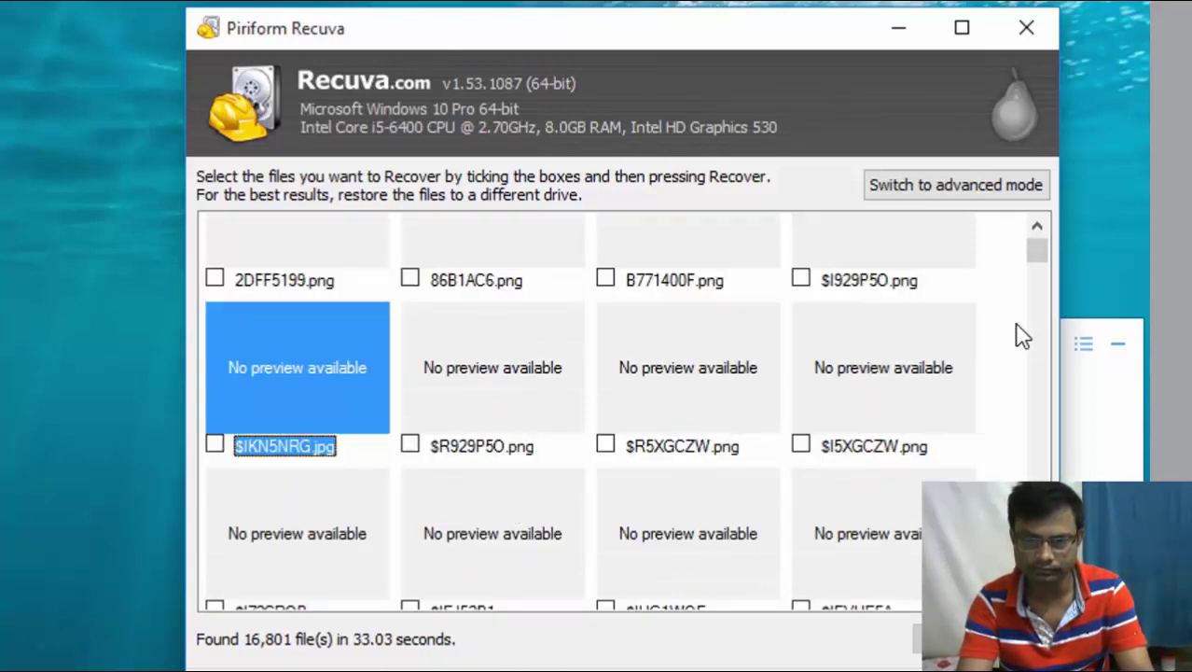
{"action": "scroll", "coordinate": [939, 416], "scroll_direction": "down", "scroll_amount": 3}
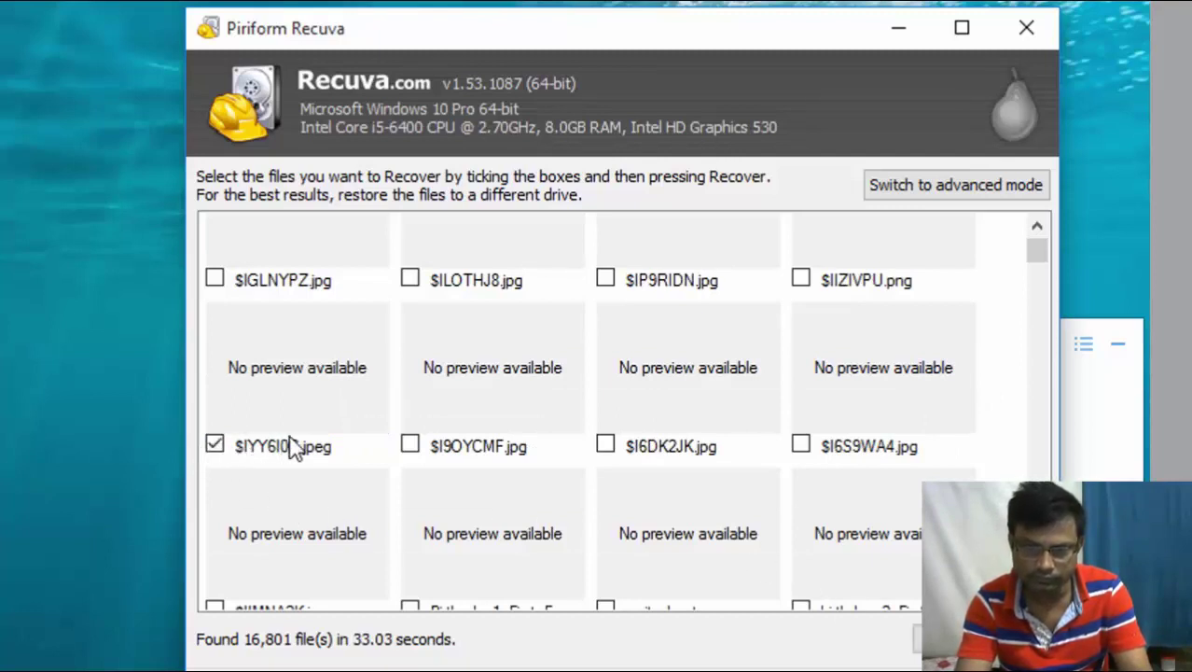
{"action": "left_click", "coordinate": [413, 448]}
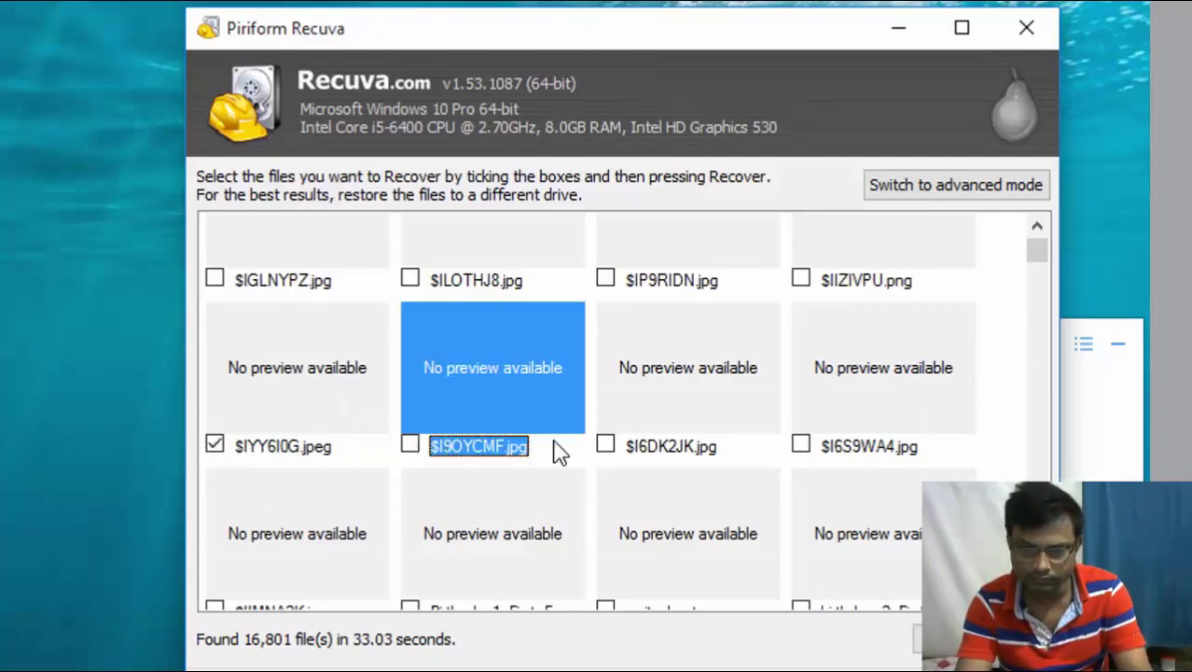
{"action": "left_click", "coordinate": [616, 448]}
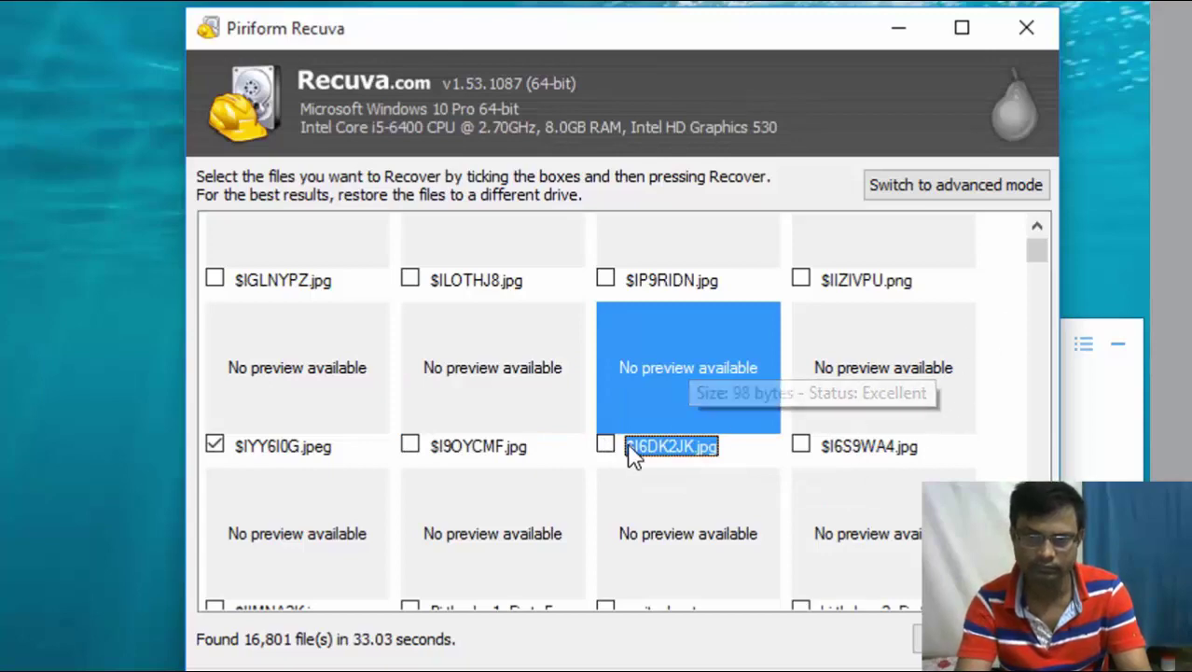
Mark the received_12672379... photo of the couple with the pink bouquet for recovery.
{"action": "left_click_drag", "start_coordinate": [779, 45], "coordinate": [611, 303]}
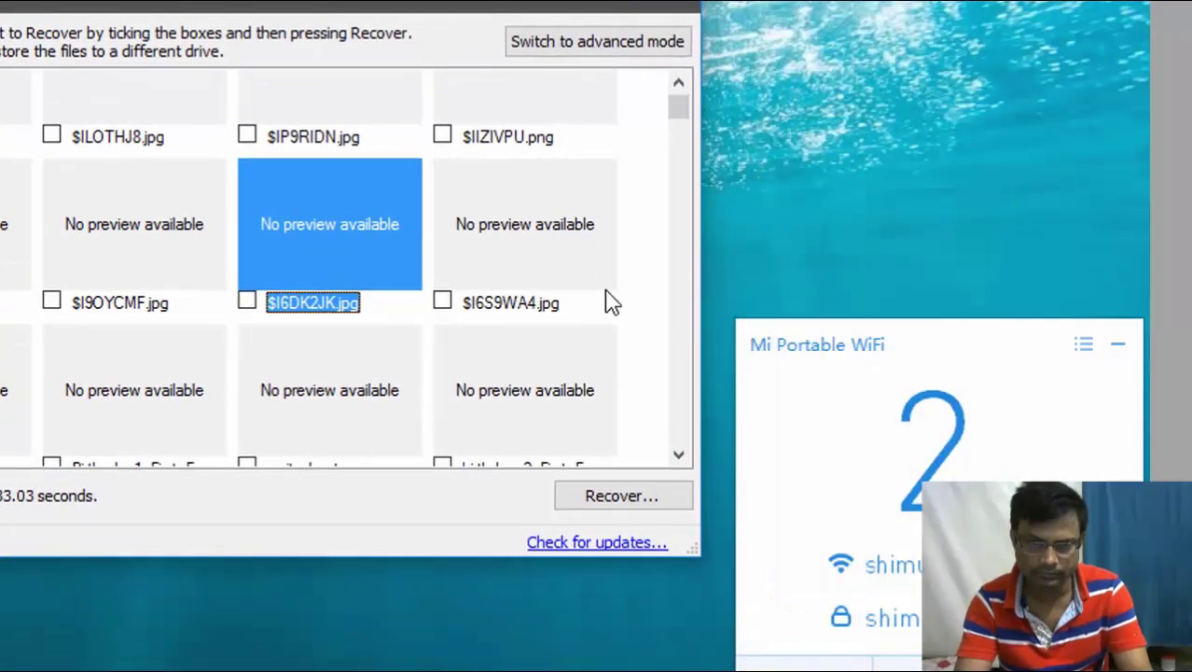
{"action": "scroll", "coordinate": [463, 399], "scroll_direction": "down", "scroll_amount": 5}
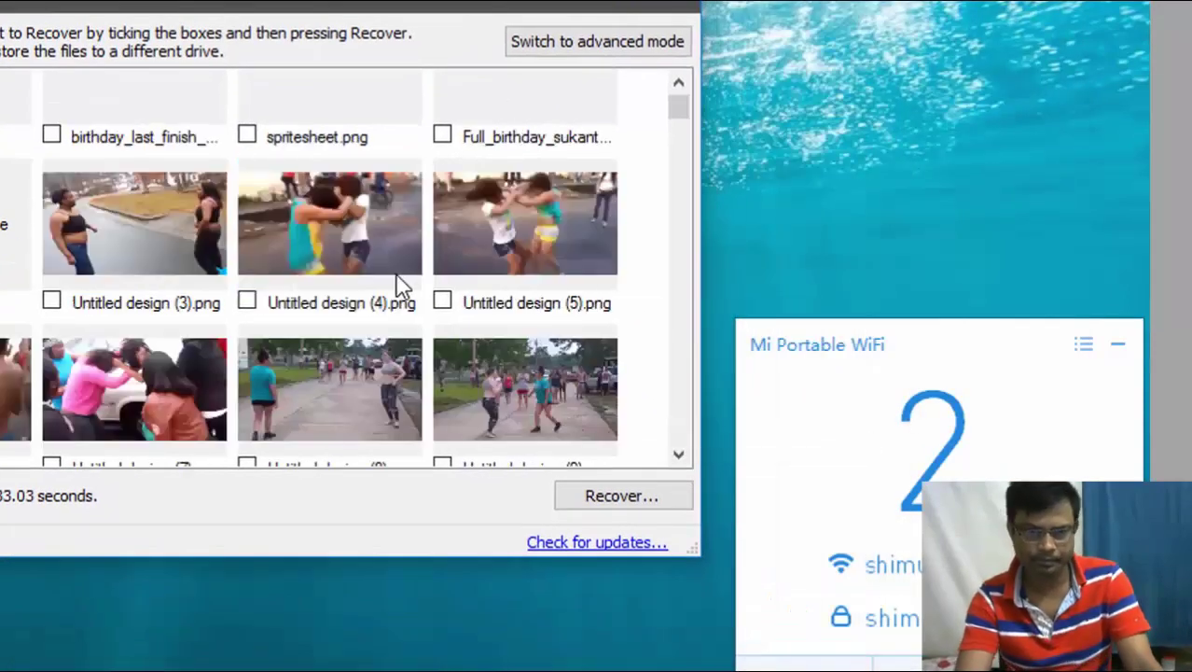
{"action": "scroll", "coordinate": [411, 285], "scroll_direction": "down", "scroll_amount": 15}
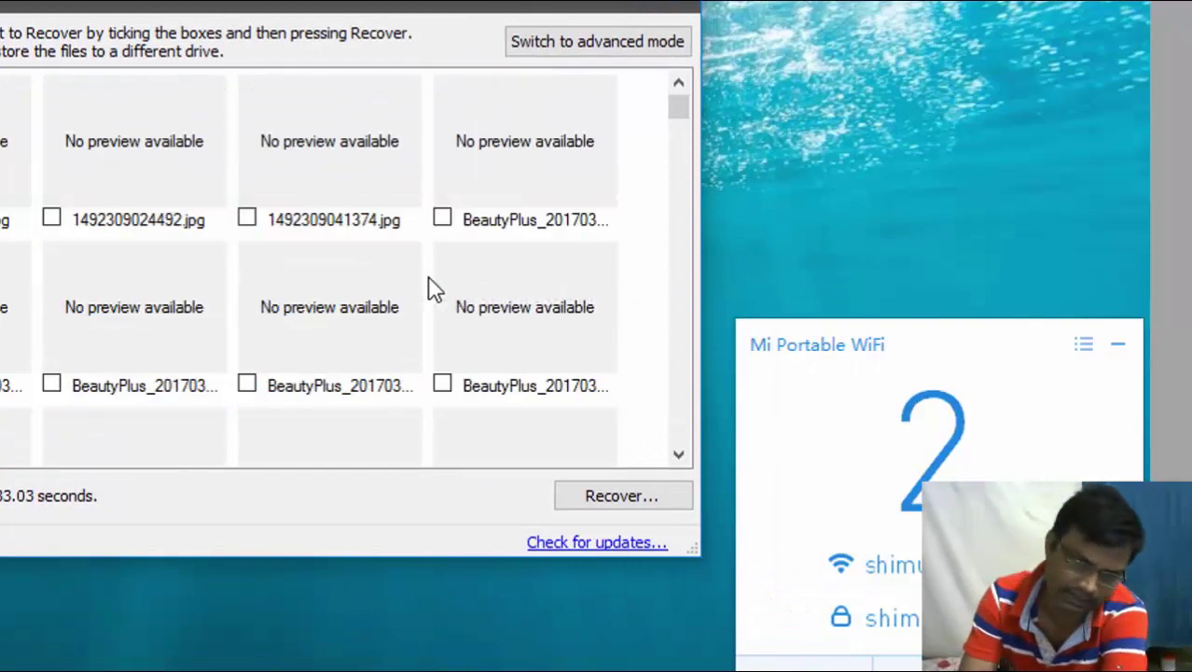
{"action": "scroll", "coordinate": [410, 299], "scroll_direction": "up", "scroll_amount": 3}
{"action": "scroll", "coordinate": [392, 334], "scroll_direction": "down", "scroll_amount": 2}
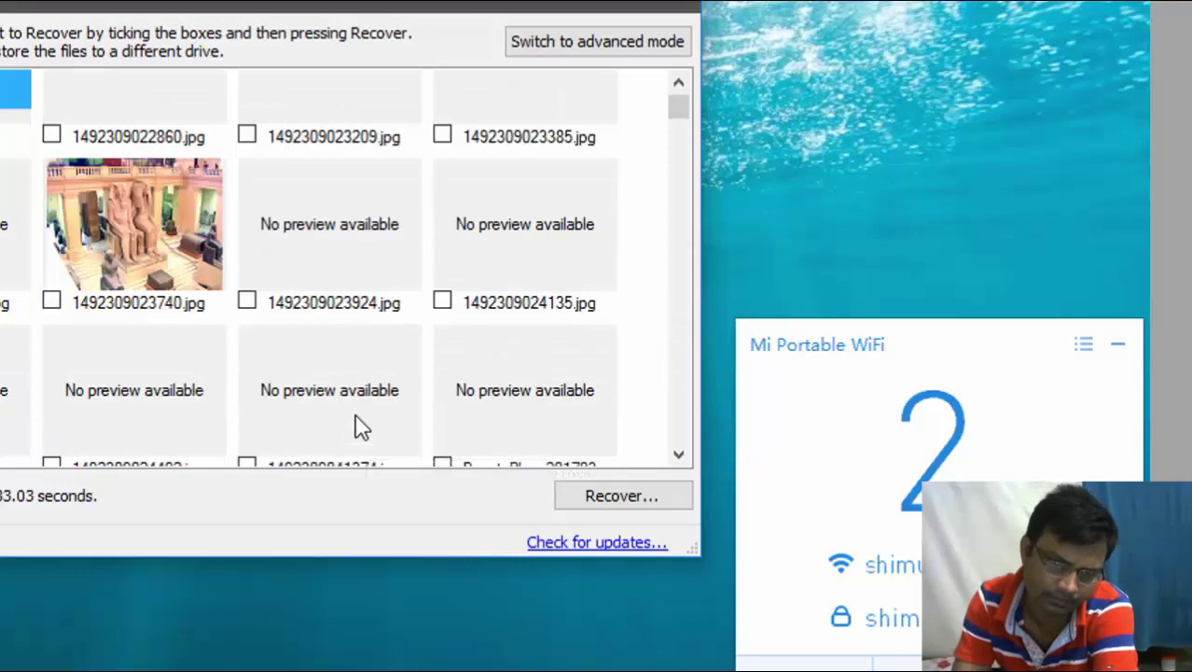
{"action": "scroll", "coordinate": [364, 425], "scroll_direction": "up", "scroll_amount": 2}
{"action": "scroll", "coordinate": [364, 424], "scroll_direction": "down", "scroll_amount": 2}
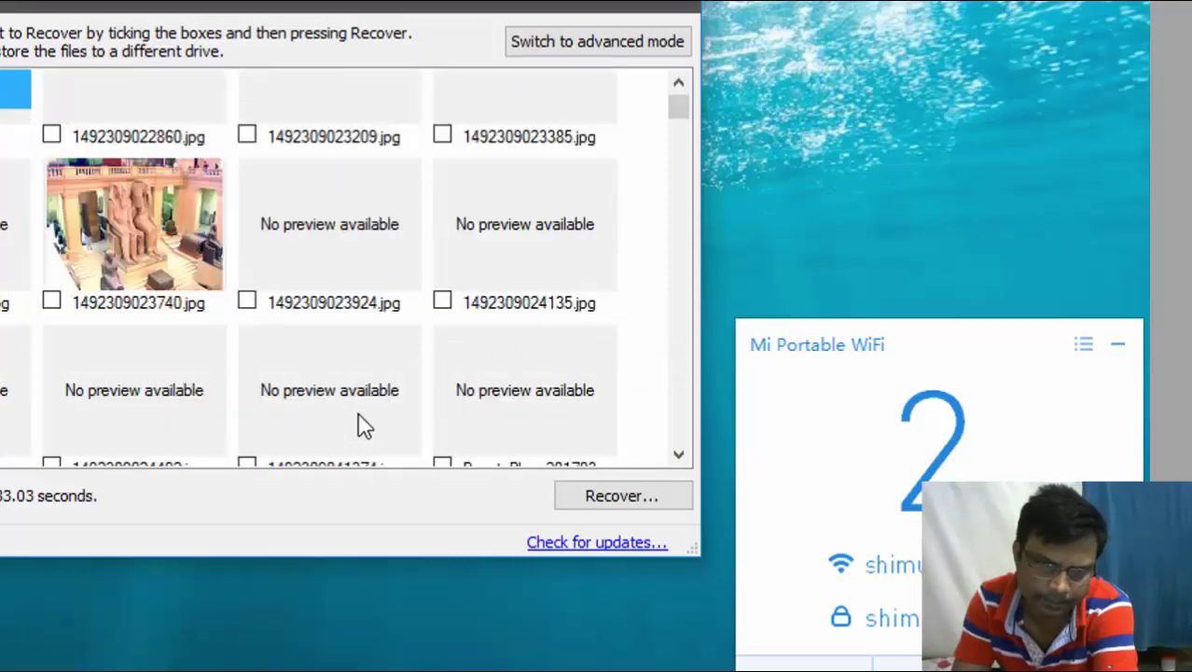
{"action": "scroll", "coordinate": [364, 424], "scroll_direction": "down", "scroll_amount": 5}
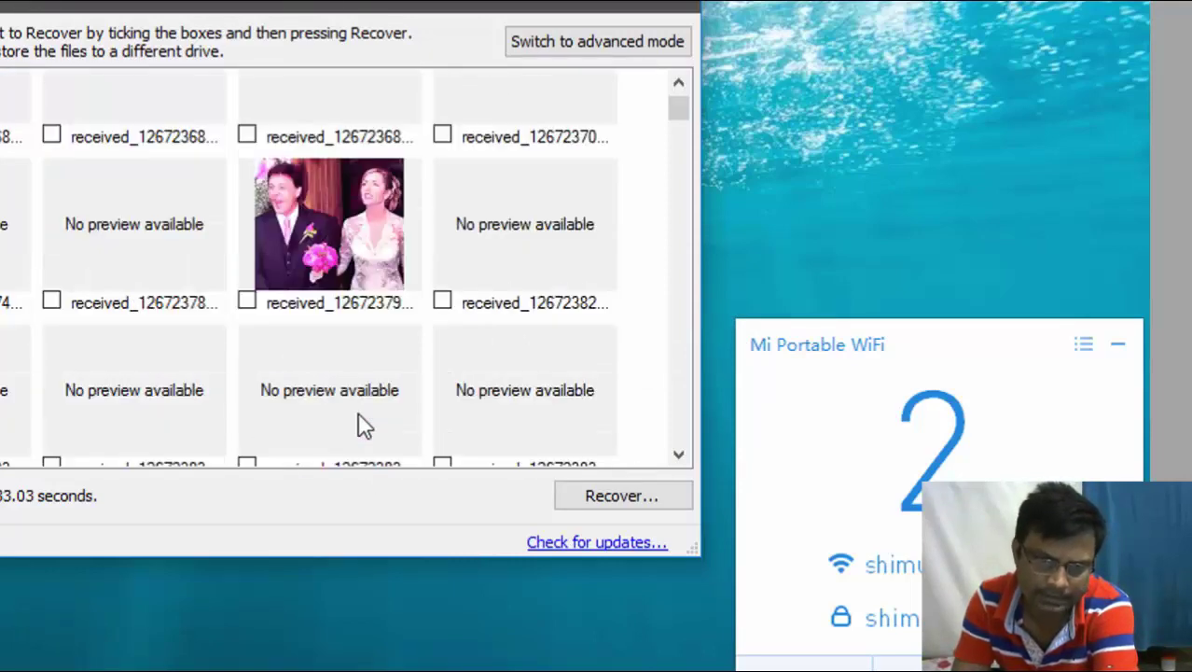
{"action": "left_click", "coordinate": [249, 306]}
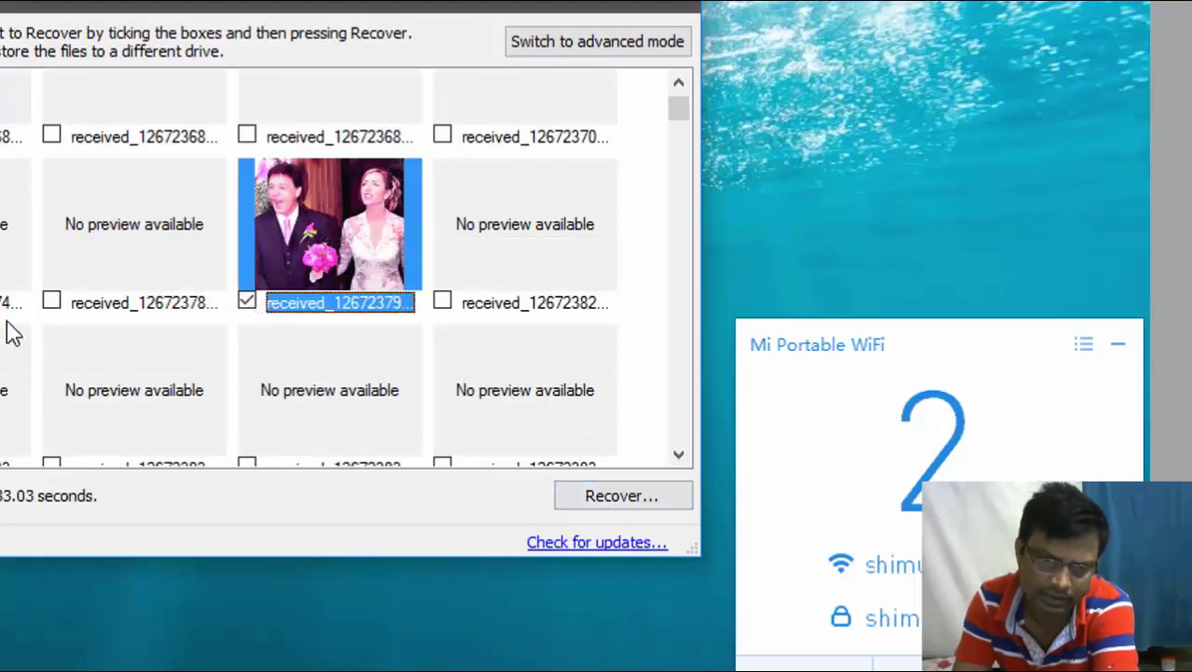
Mark the image AArJ3x5[1].jpg, much further down the results, for recovery.
{"action": "scroll", "coordinate": [177, 364], "scroll_direction": "down", "scroll_amount": 10}
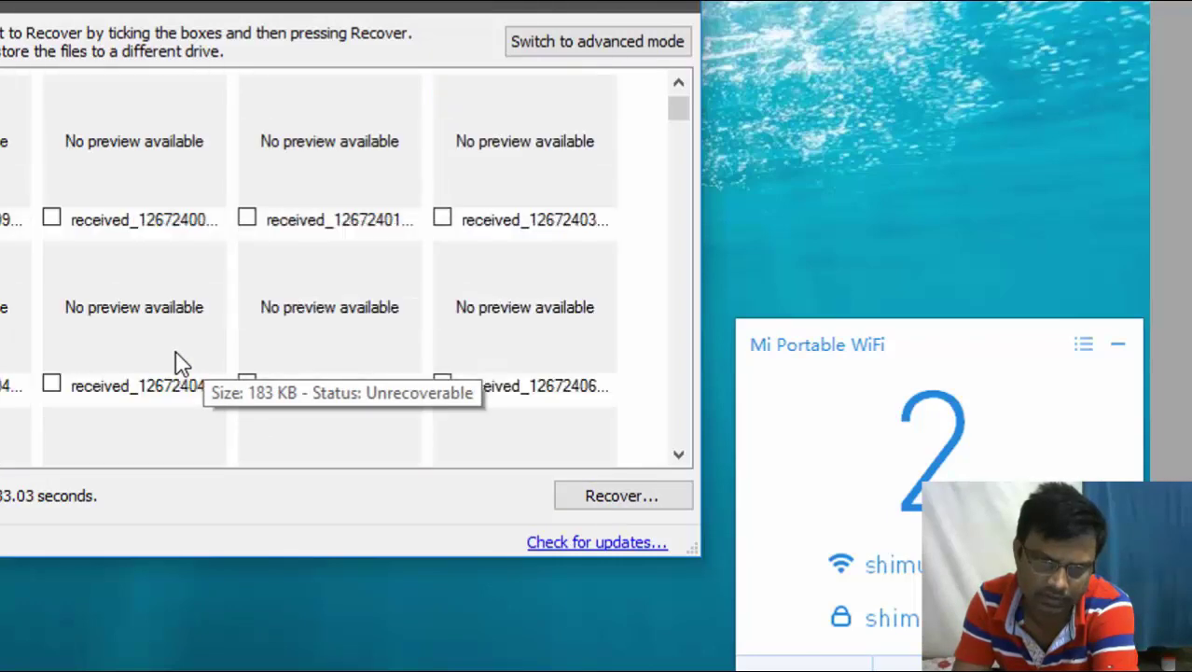
{"action": "scroll", "coordinate": [177, 364], "scroll_direction": "down", "scroll_amount": 10}
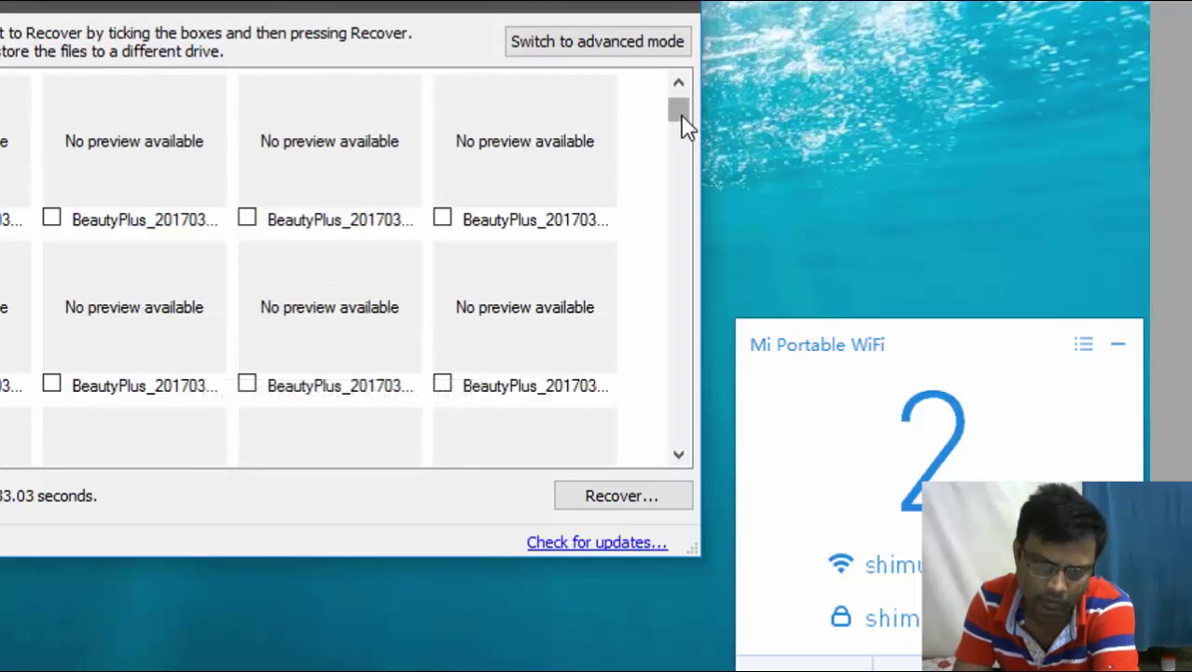
{"action": "left_click_drag", "start_coordinate": [683, 124], "coordinate": [749, 379]}
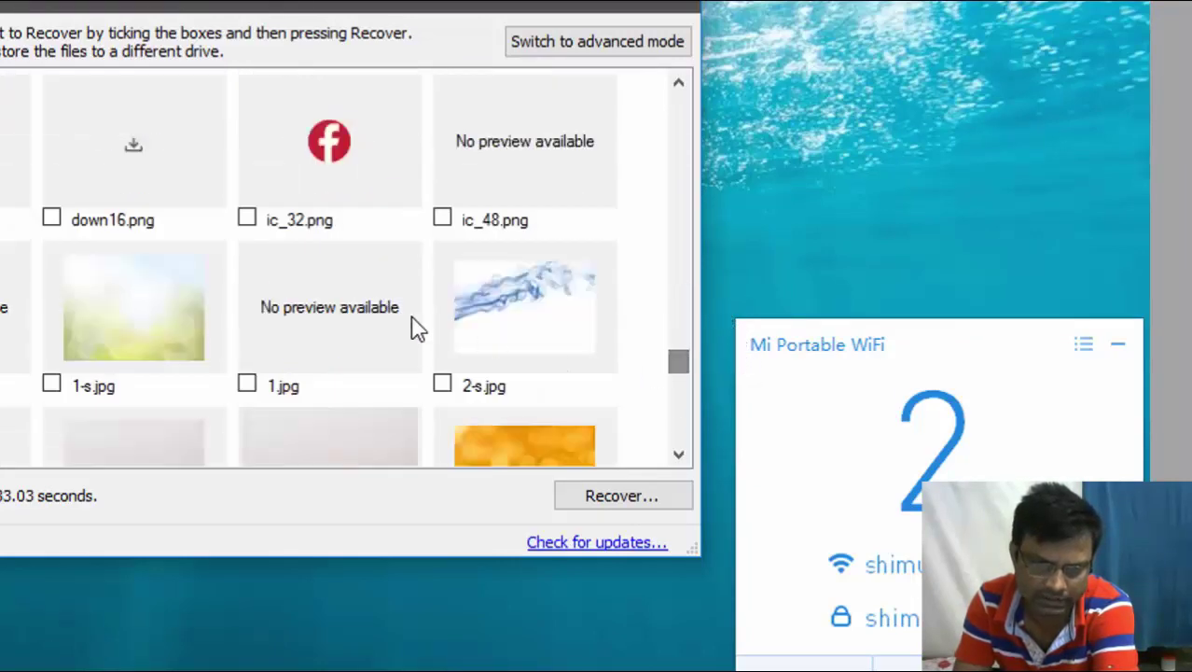
{"action": "scroll", "coordinate": [301, 319], "scroll_direction": "down", "scroll_amount": 8}
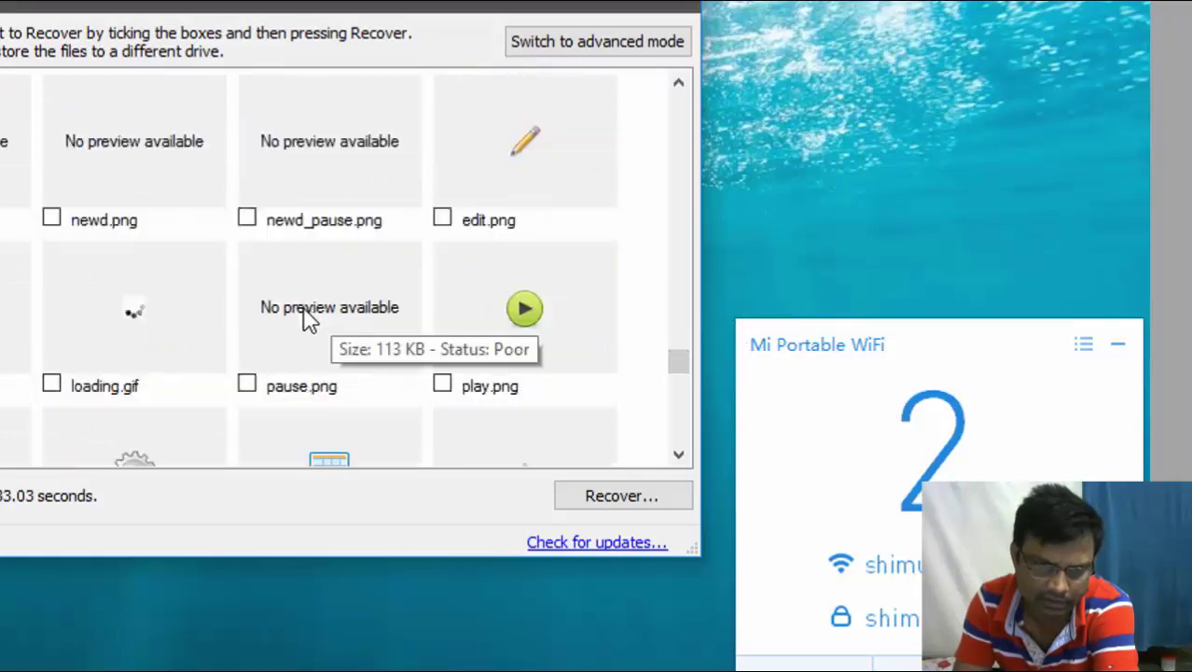
{"action": "scroll", "coordinate": [310, 319], "scroll_direction": "down", "scroll_amount": 10}
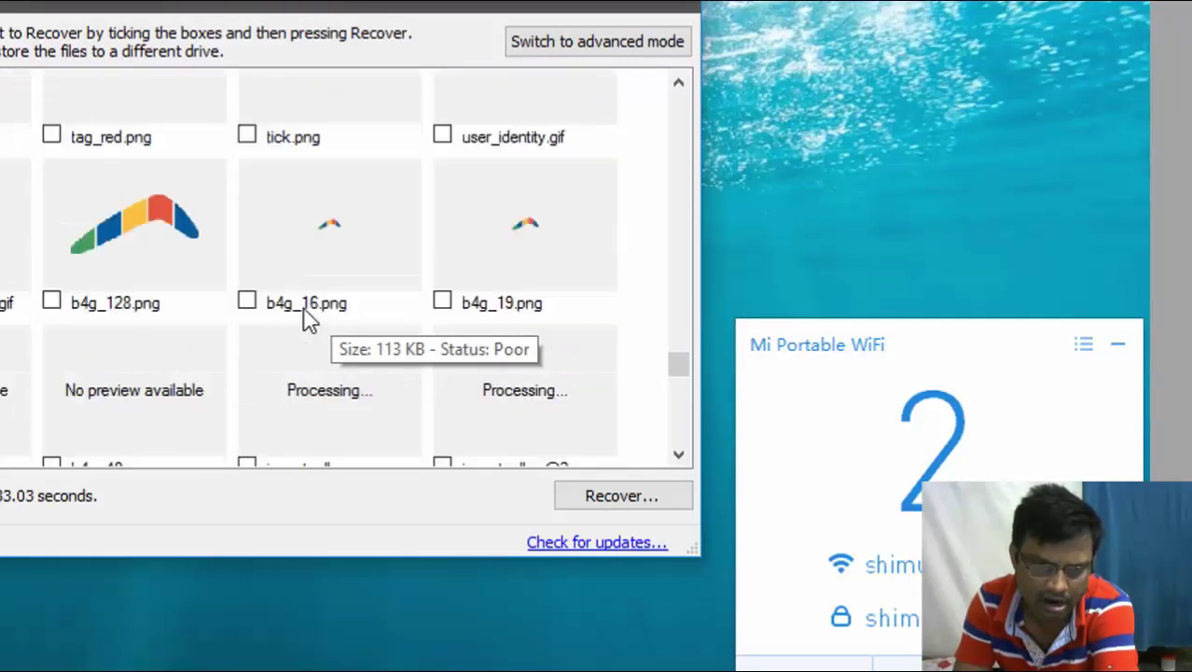
{"action": "scroll", "coordinate": [310, 319], "scroll_direction": "down", "scroll_amount": 6}
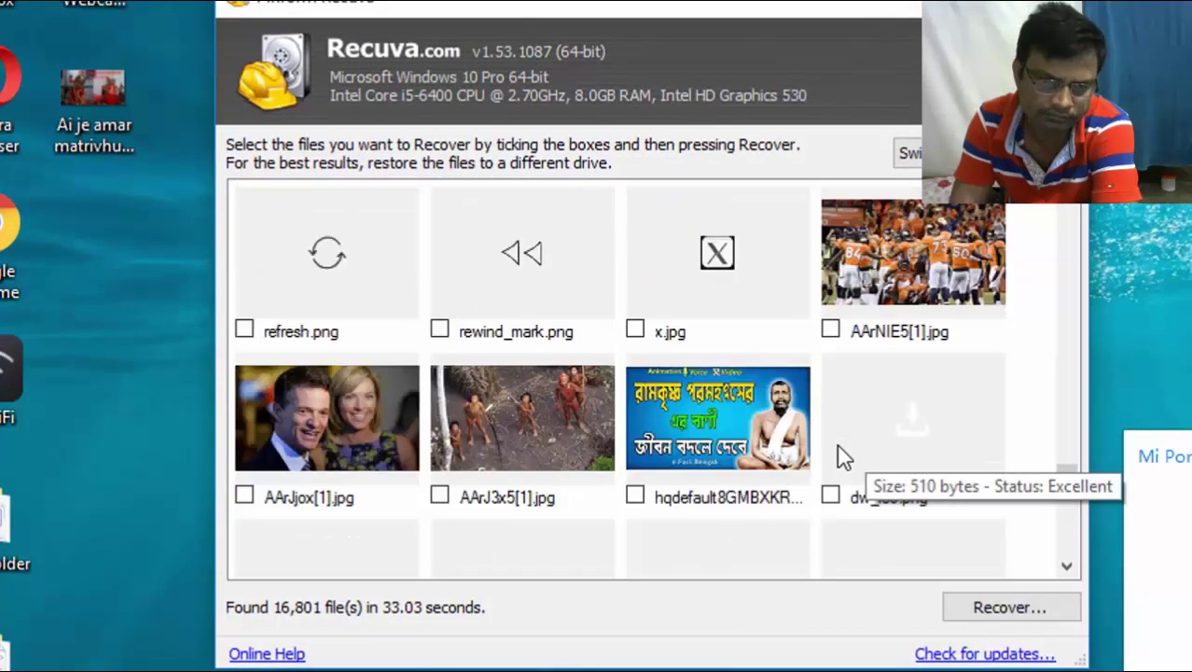
{"action": "left_click", "coordinate": [469, 411]}
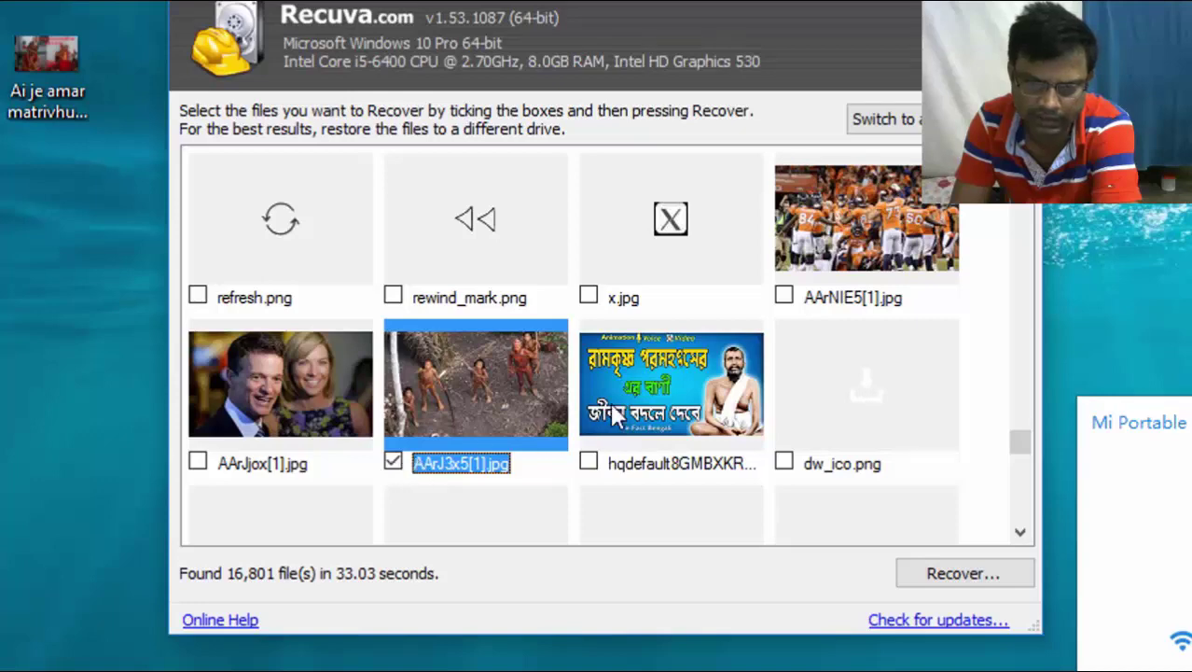
Start recovering the marked images and look through the Desktop's existing folders as possible recovery locations.
{"action": "left_click", "coordinate": [1007, 576]}
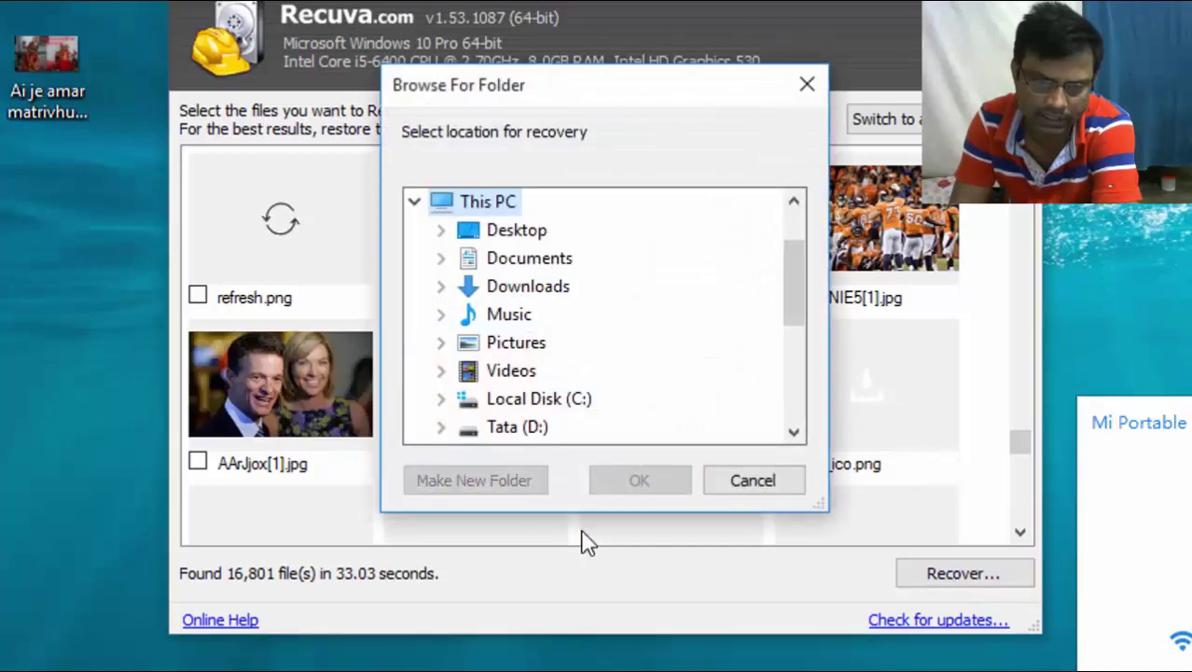
{"action": "left_click_drag", "start_coordinate": [801, 276], "coordinate": [777, 290]}
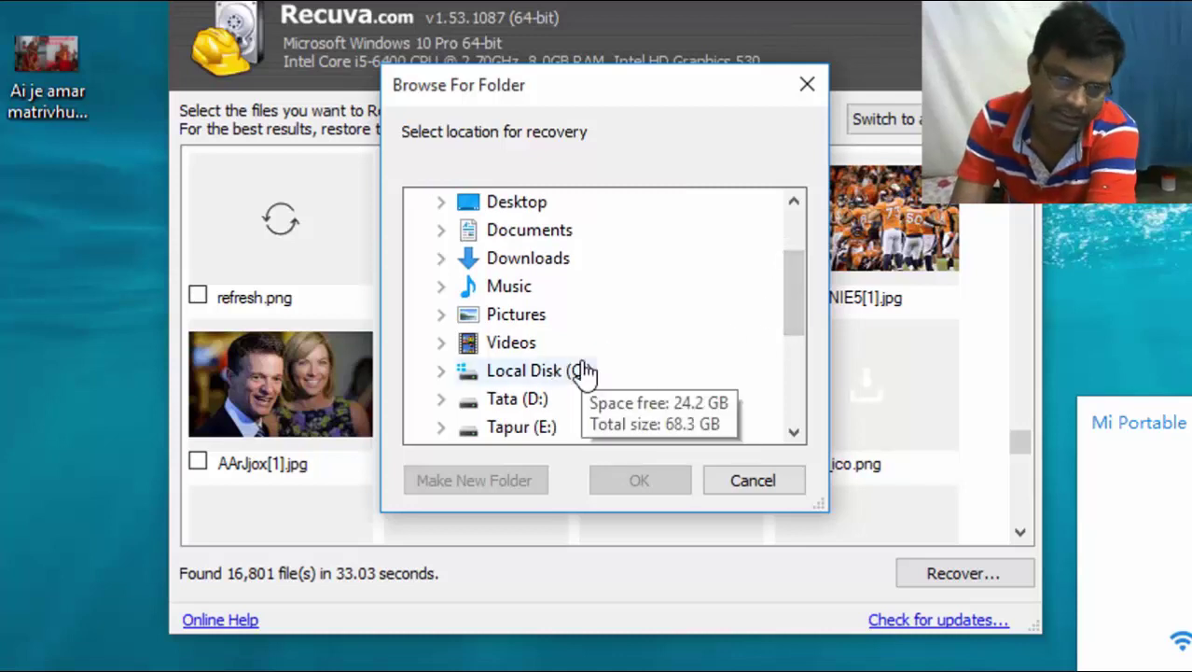
{"action": "left_click", "coordinate": [541, 213]}
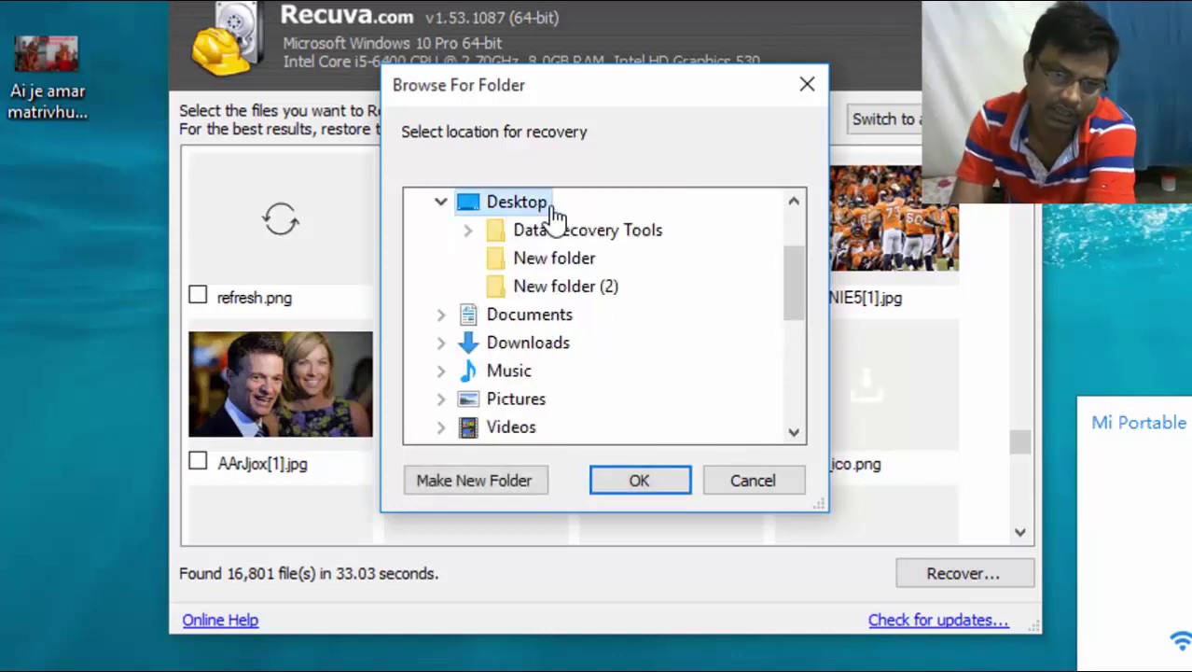
{"action": "left_click", "coordinate": [559, 265]}
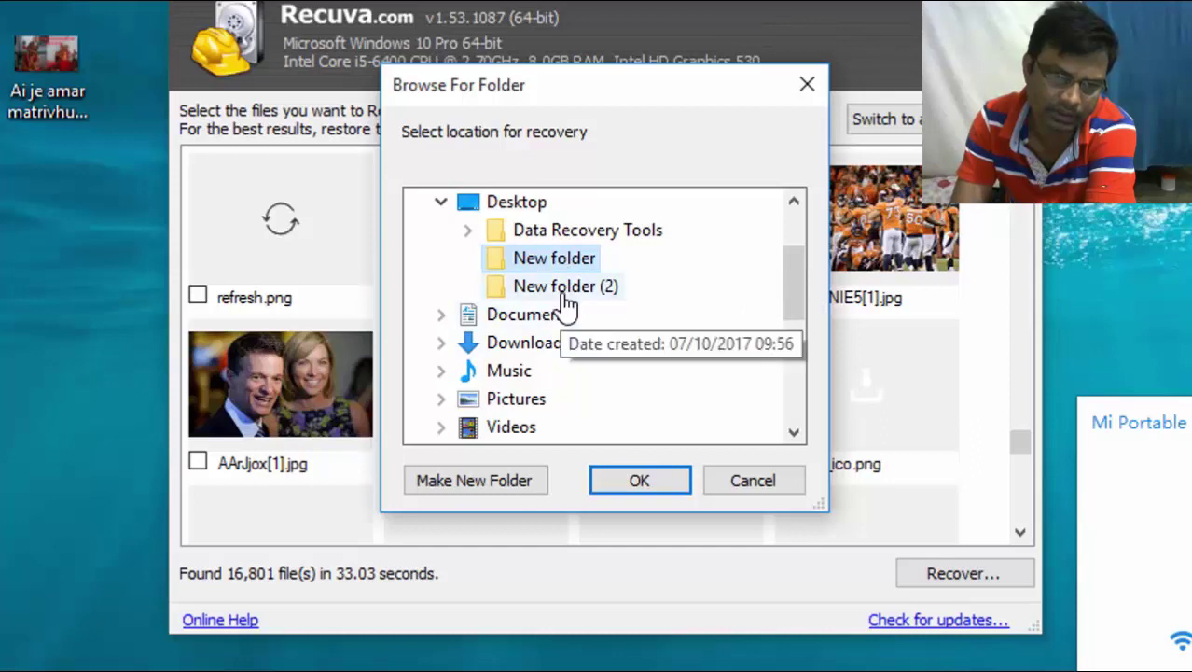
{"action": "left_click", "coordinate": [564, 294]}
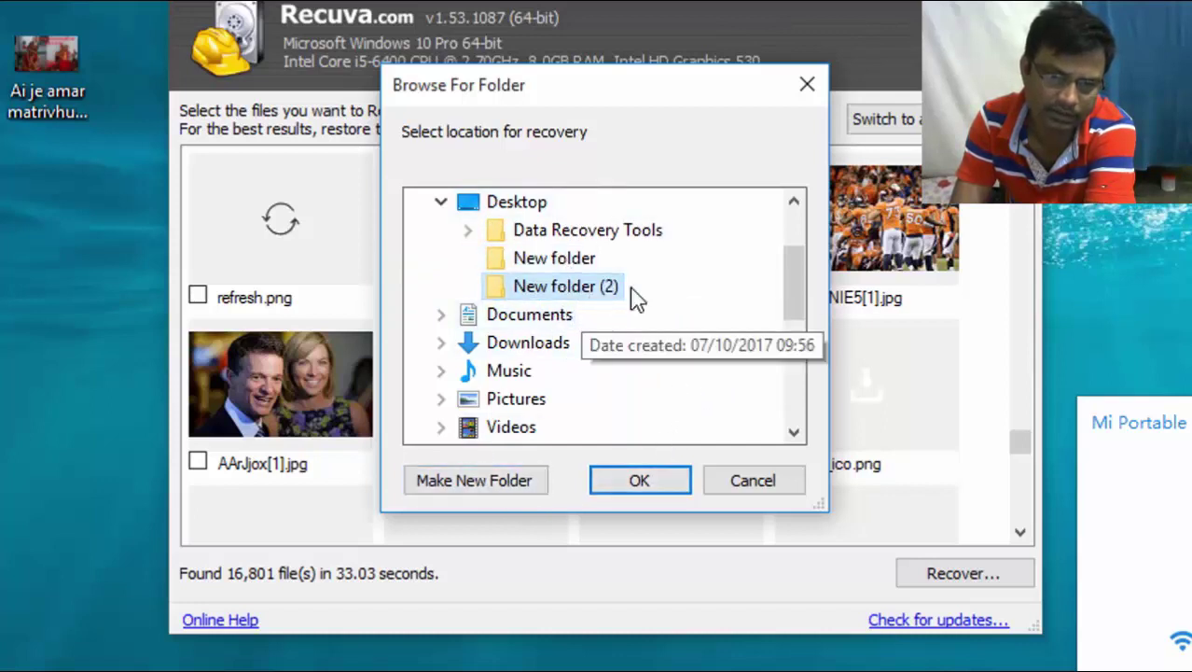
{"action": "left_click", "coordinate": [446, 273]}
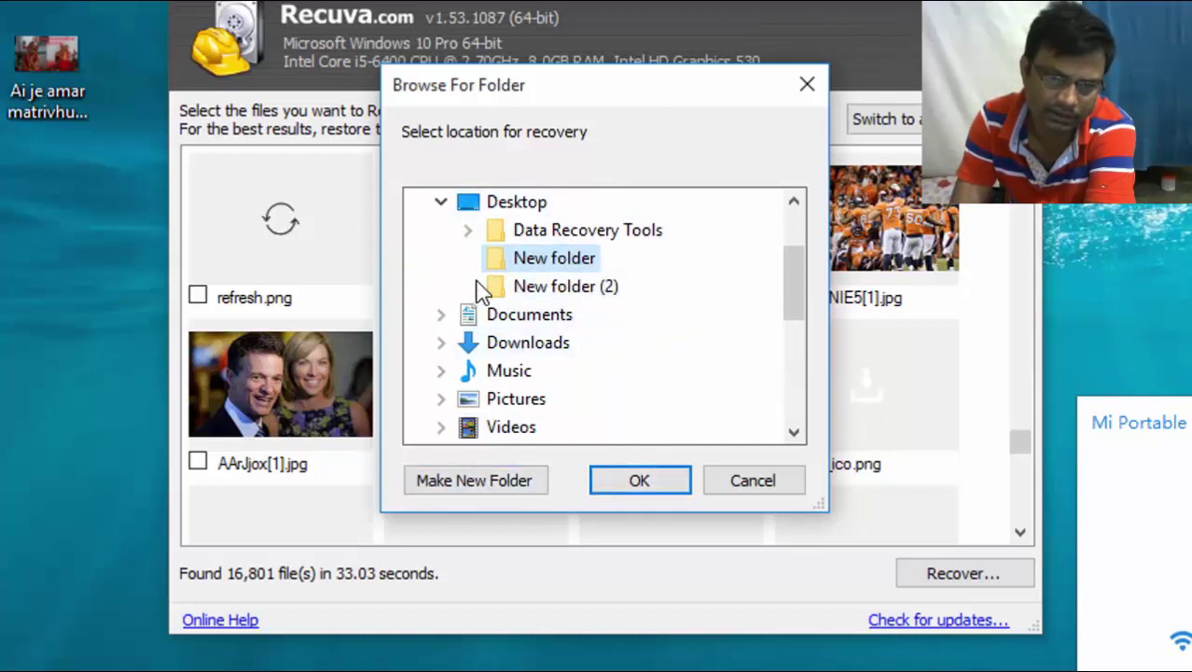
Create a new folder on the Desktop and recover the marked images into it, dismissing the completion summary.
{"action": "left_click", "coordinate": [515, 213]}
{"action": "left_click", "coordinate": [464, 483]}
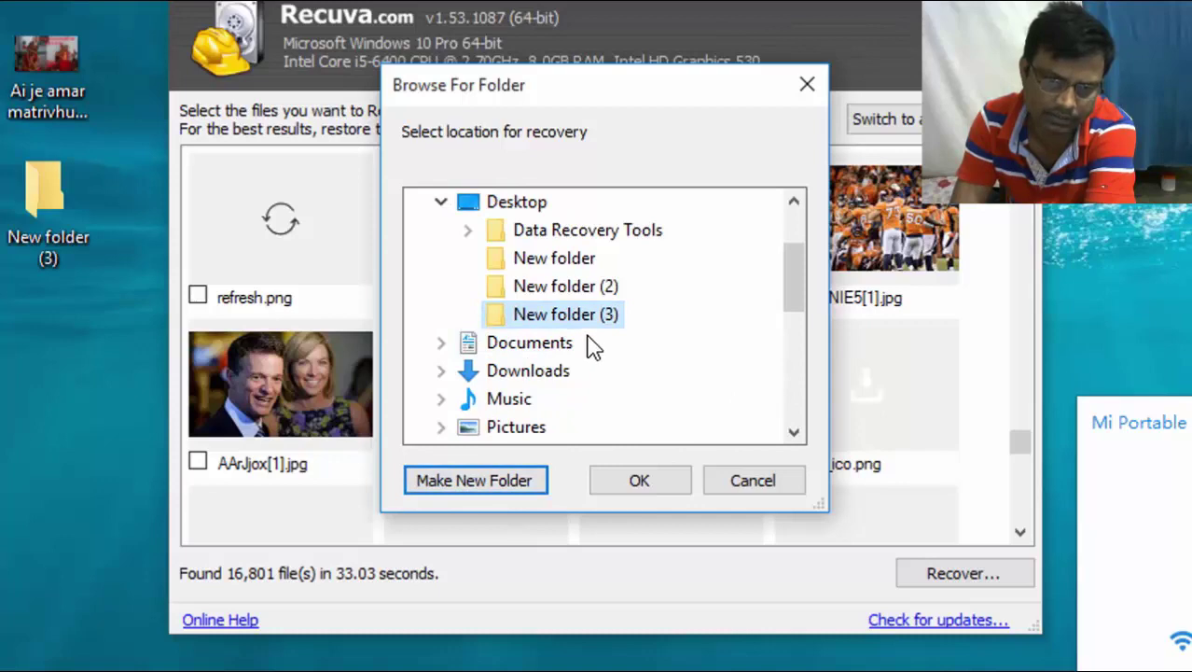
{"action": "left_click", "coordinate": [638, 476]}
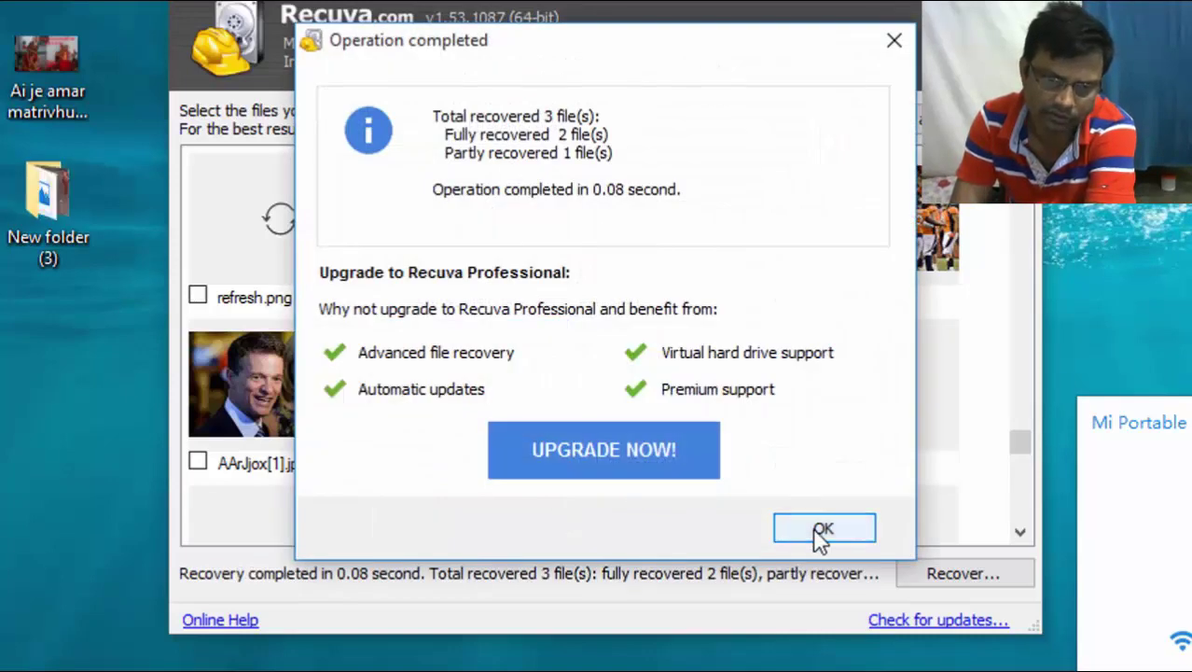
{"action": "left_click", "coordinate": [822, 531]}
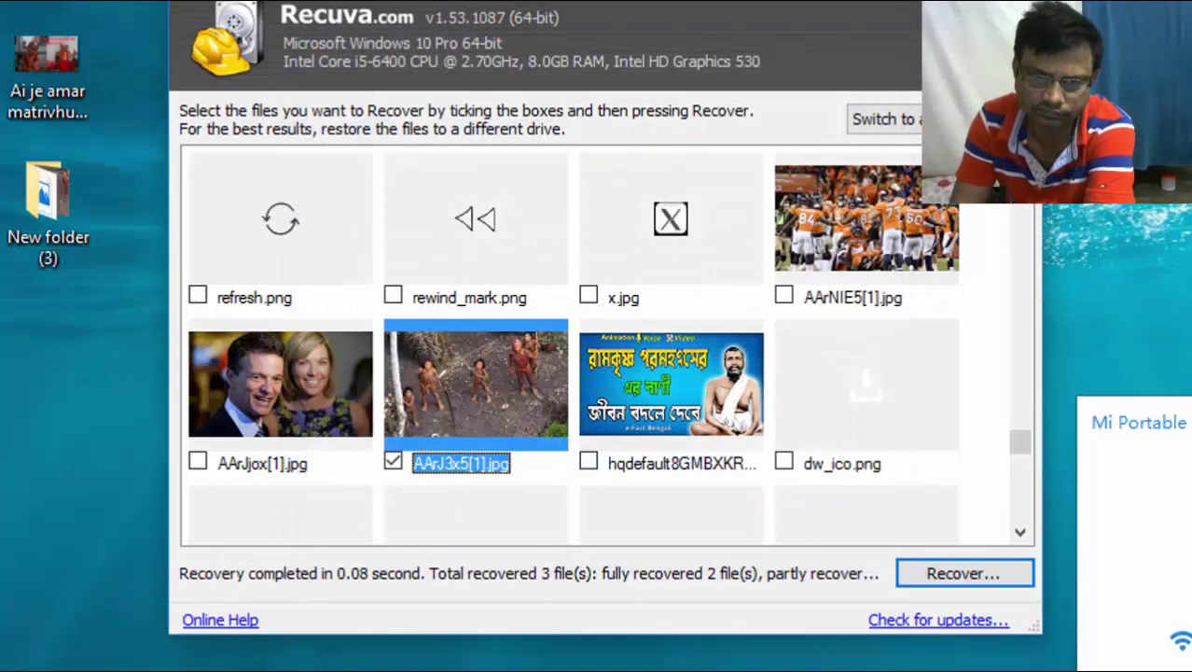
Open New folder (3) on the Desktop and view the recovered image AArJ3x5[1] in the photo viewer.
{"action": "key", "text": "super+d"}
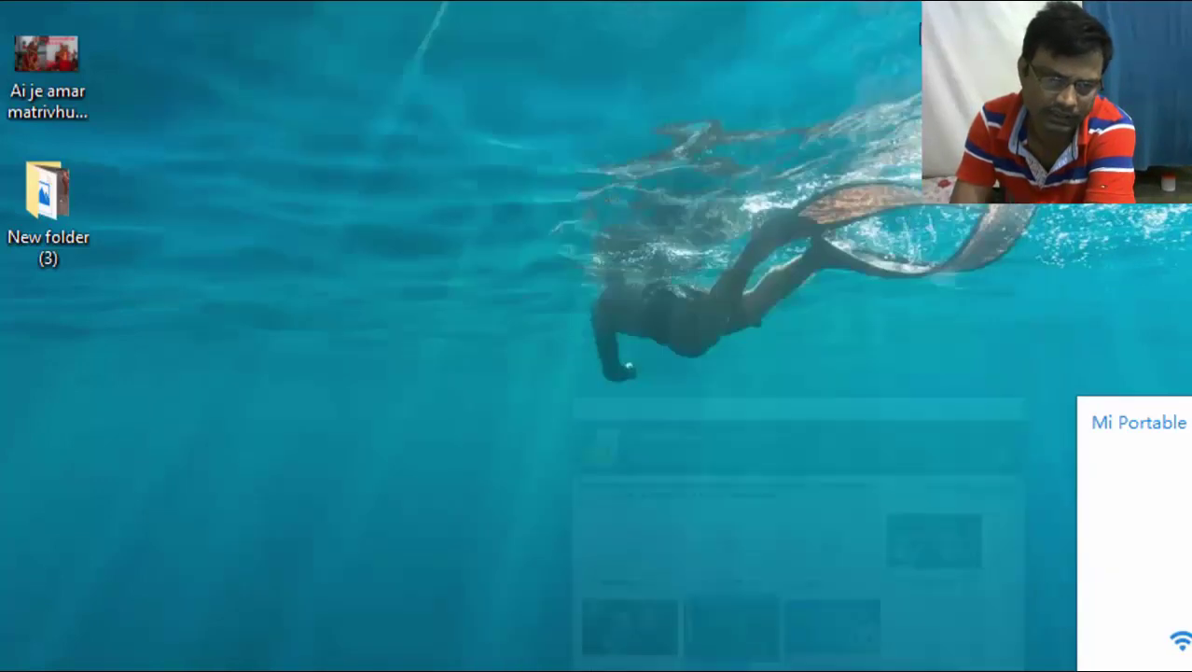
{"action": "double_click", "coordinate": [57, 235]}
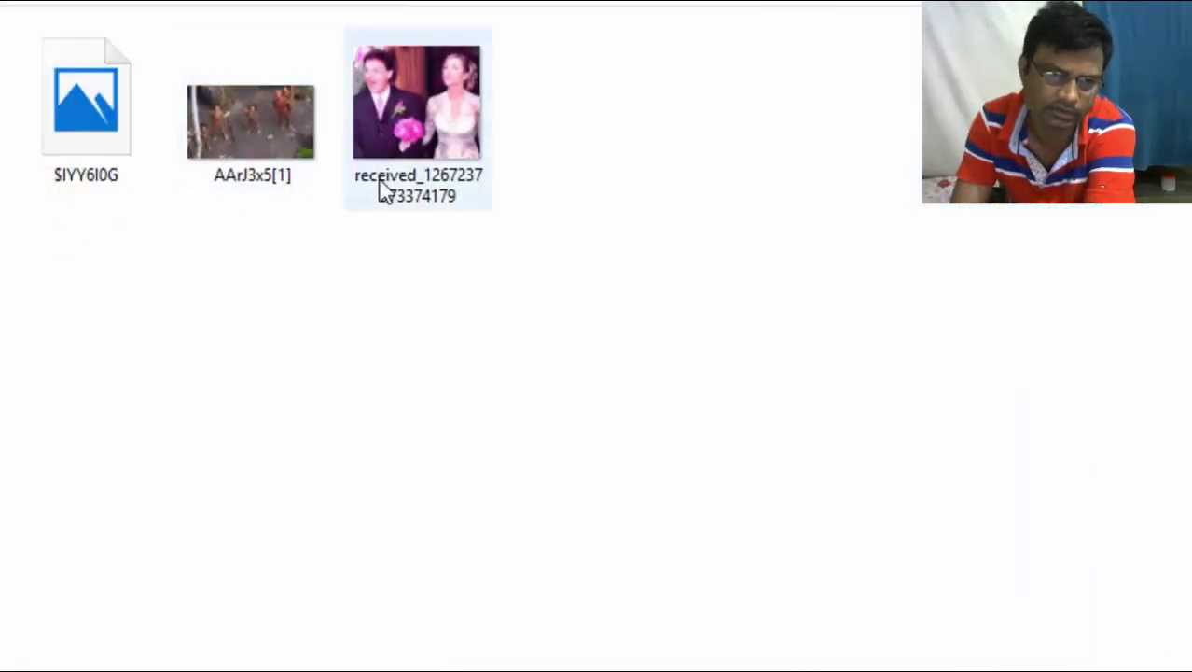
{"action": "left_click", "coordinate": [240, 168]}
{"action": "double_click", "coordinate": [239, 168]}
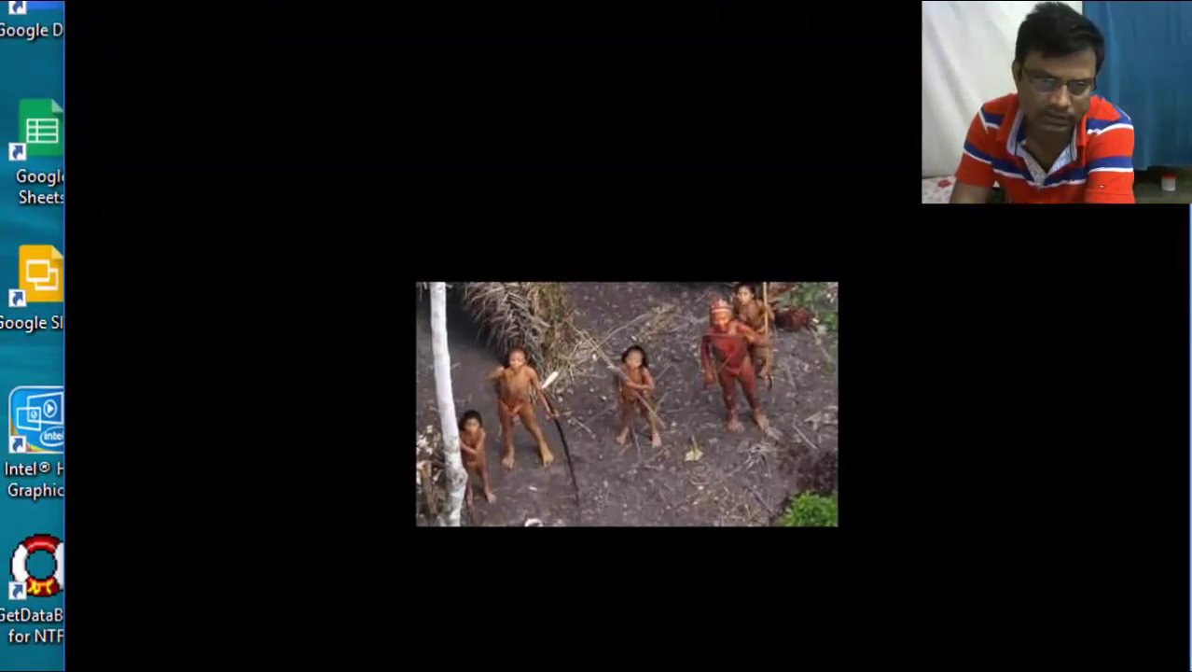
View the recovered couple photo and $IYY6I0G.jpeg, and close the photo viewer and the folder.
{"action": "key", "text": "Right"}
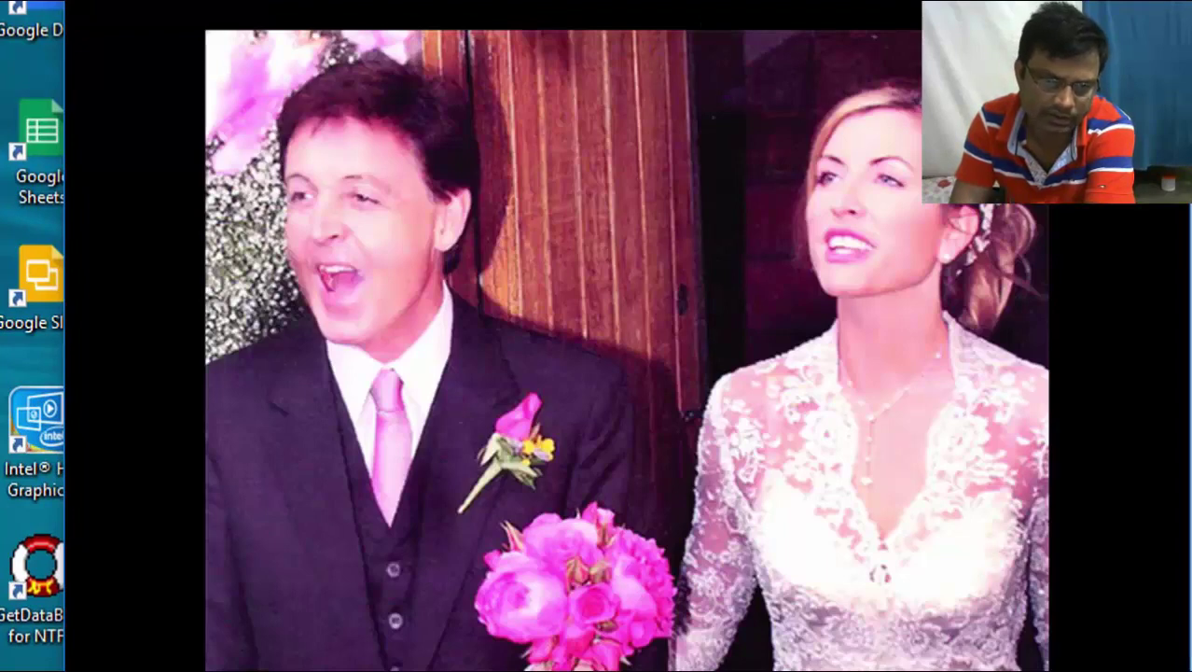
{"action": "key", "text": "Left"}
{"action": "key", "text": "Left"}
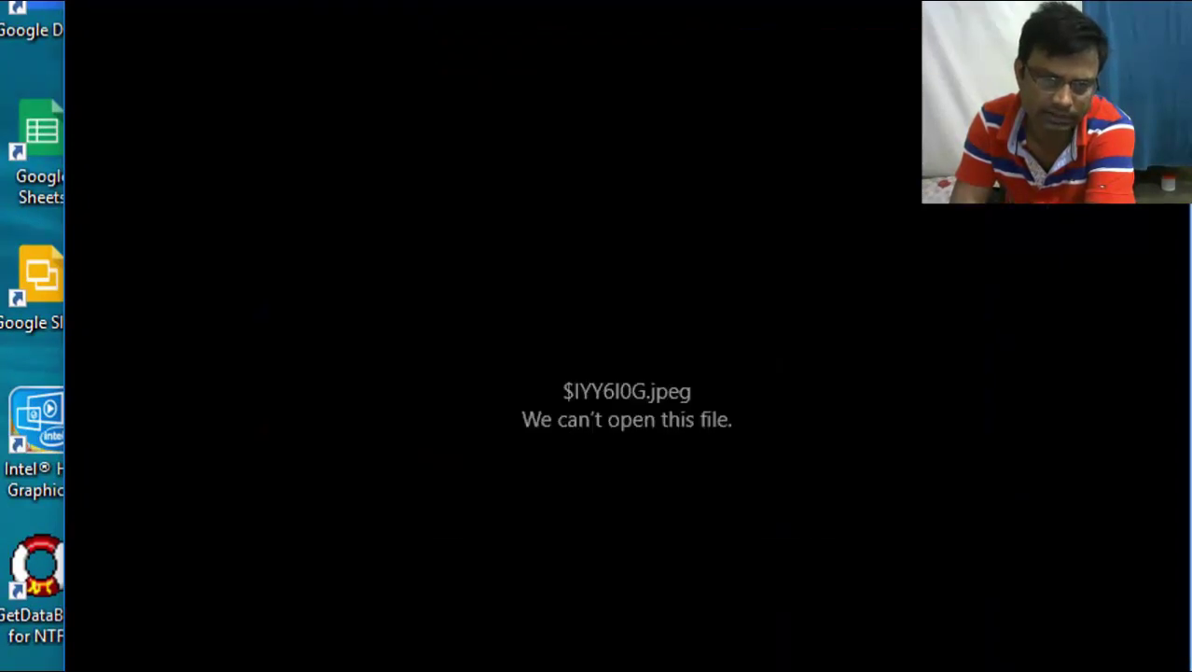
{"action": "key", "text": "Right"}
{"action": "key", "text": "alt+F4"}
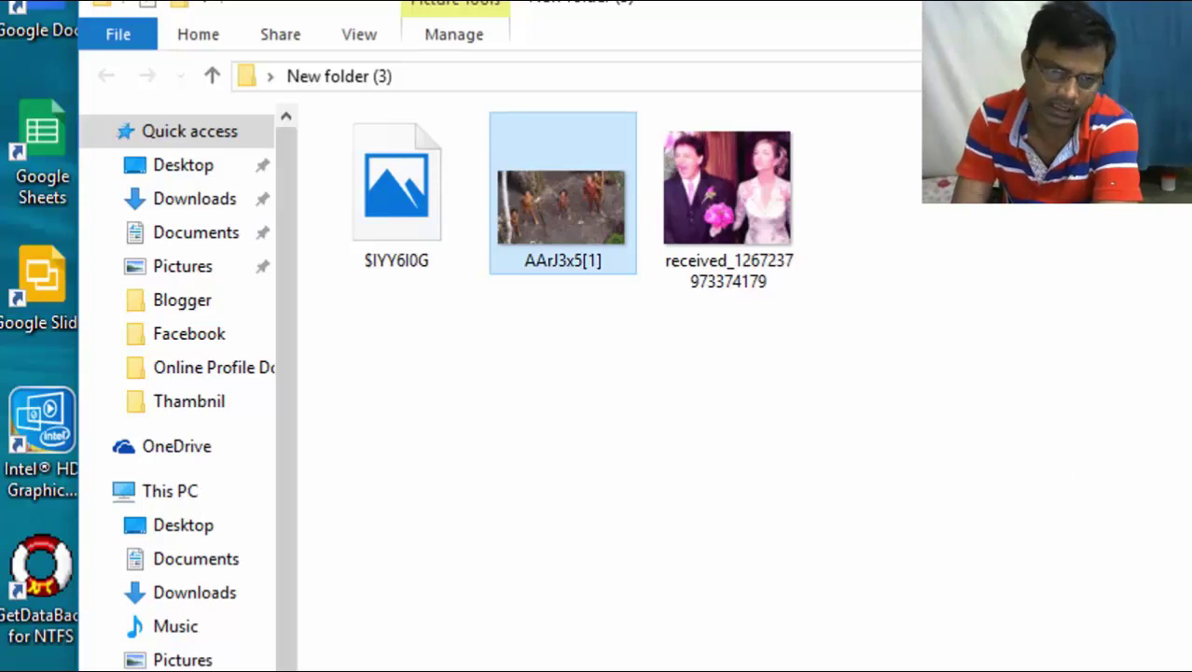
{"action": "key", "text": "alt+F4"}
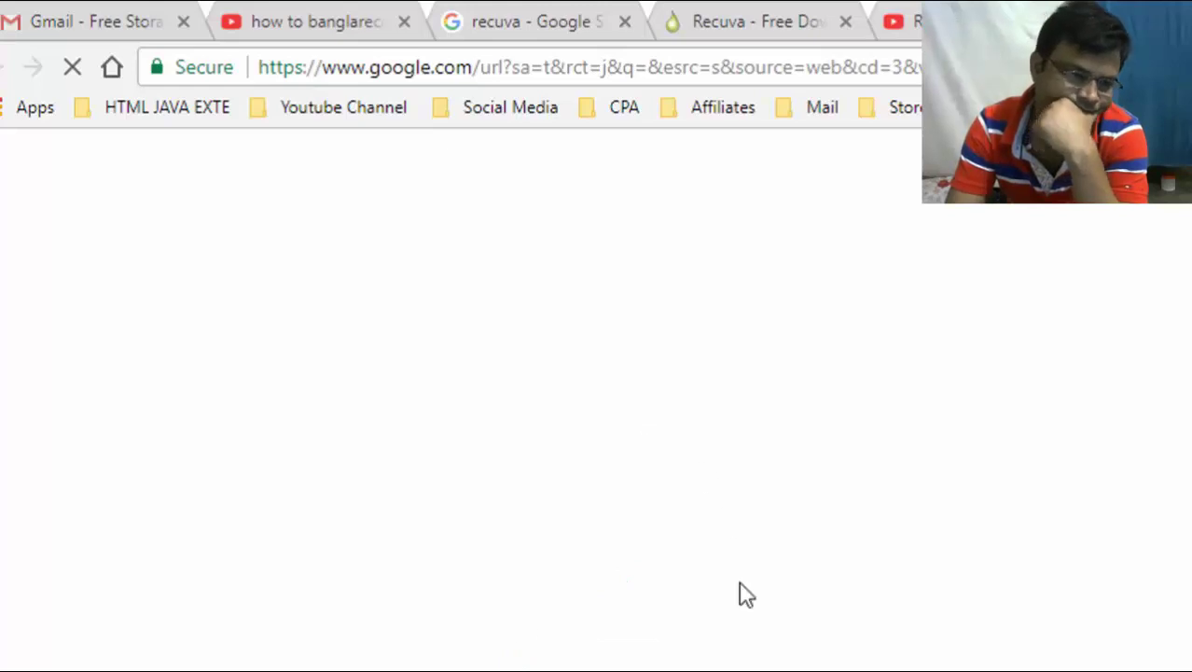
In Chrome, view the Recuva download page and examine the EaseUS page from the "data recovery tools free download full version" search results.
{"action": "left_click", "coordinate": [742, 14]}
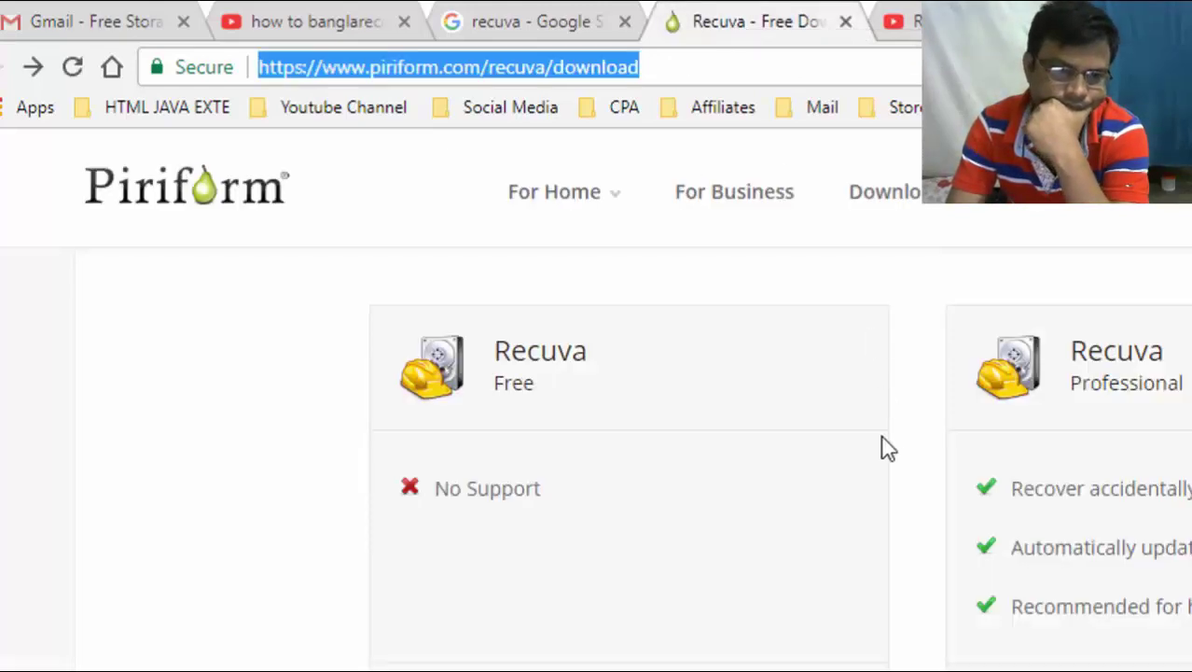
{"action": "key", "text": "ctrl+shift+Tab"}
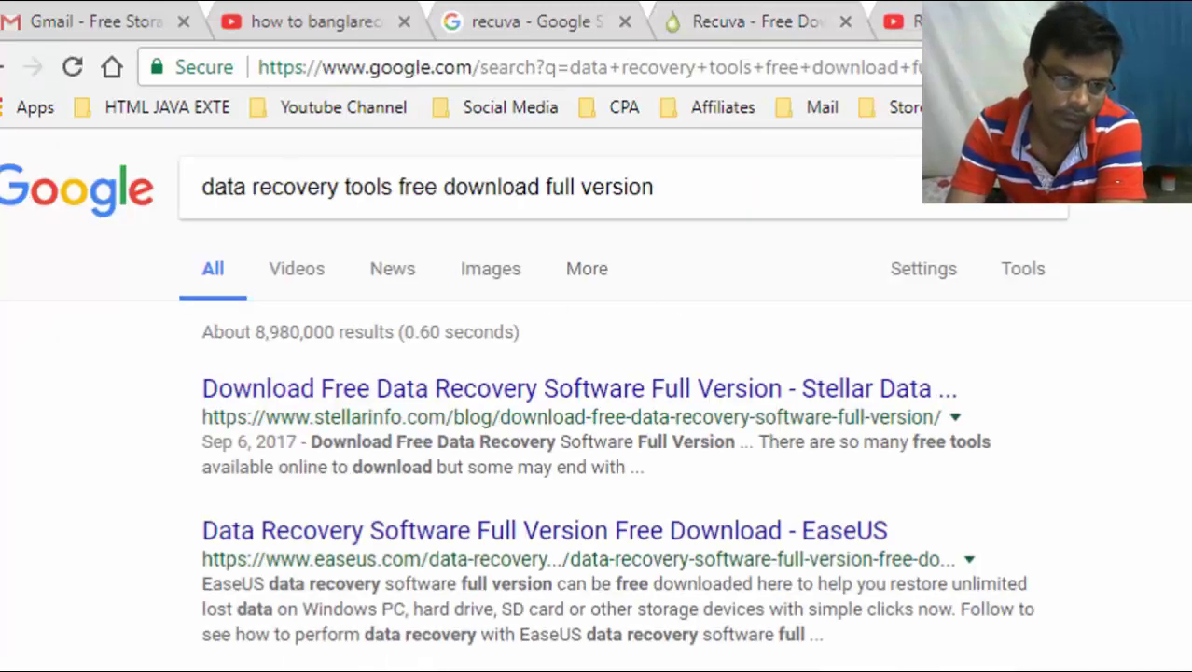
{"action": "left_click", "coordinate": [485, 530]}
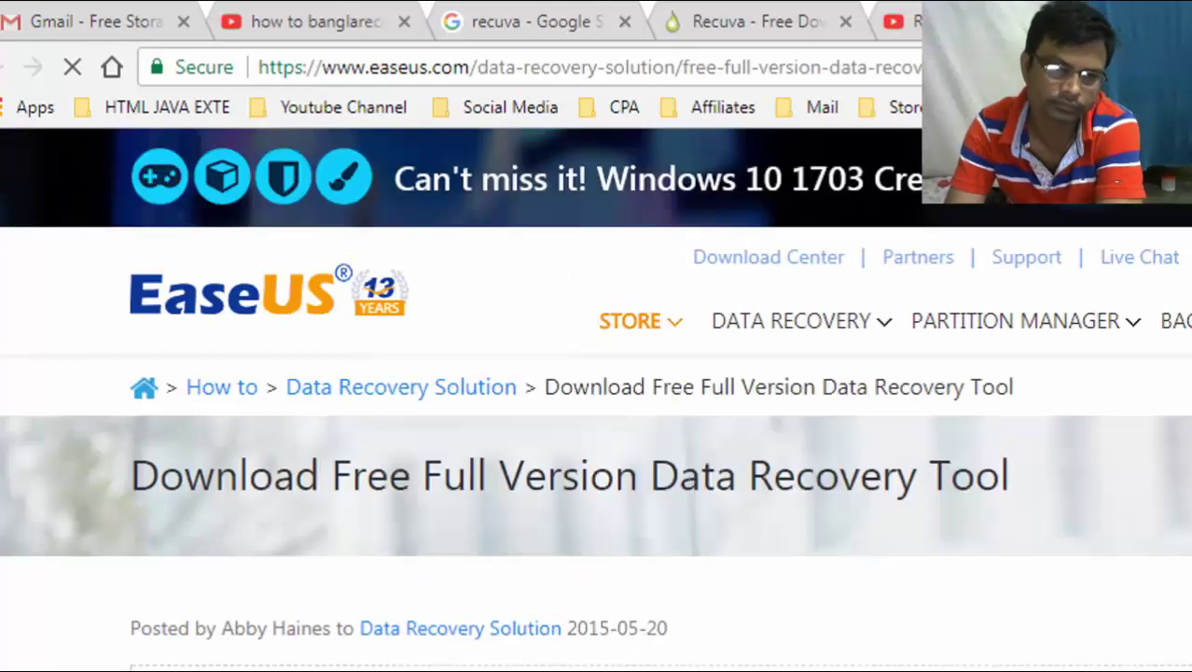
{"action": "scroll", "coordinate": [333, 492], "scroll_direction": "down", "scroll_amount": 4}
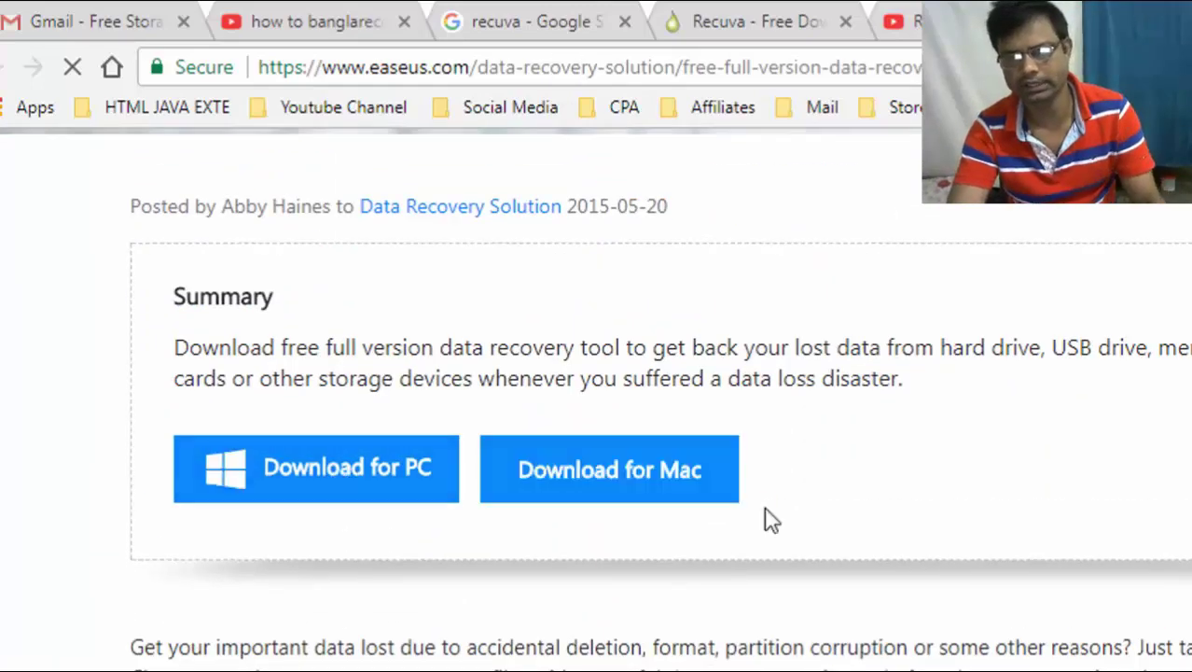
{"action": "scroll", "coordinate": [772, 521], "scroll_direction": "up", "scroll_amount": 5}
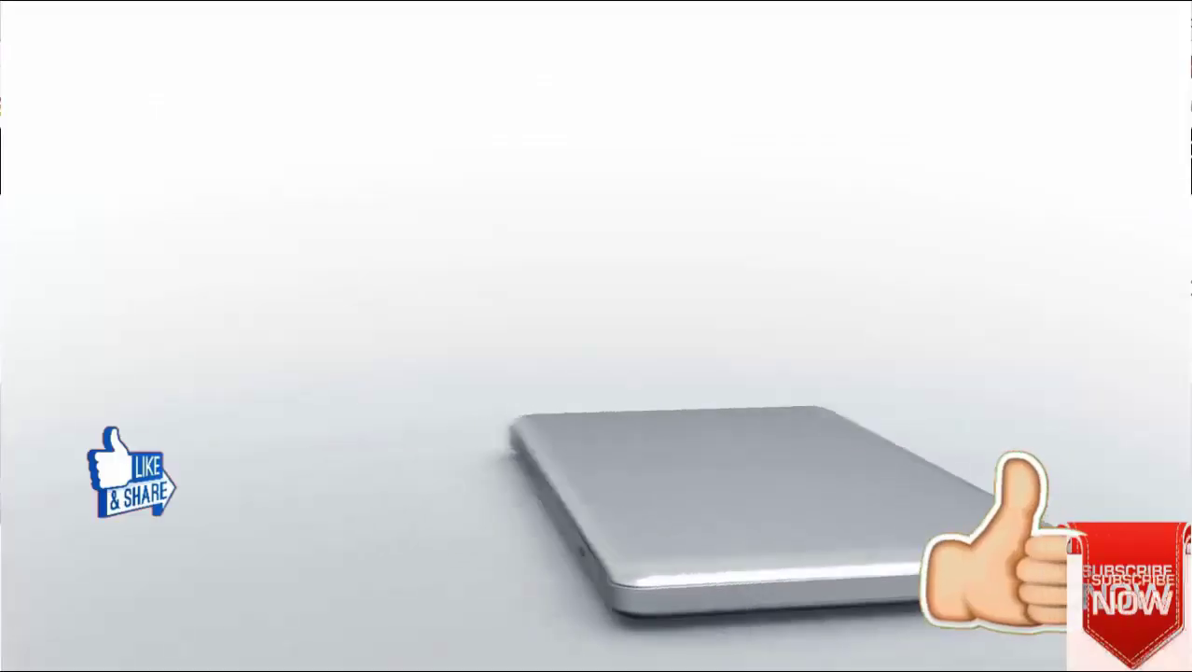